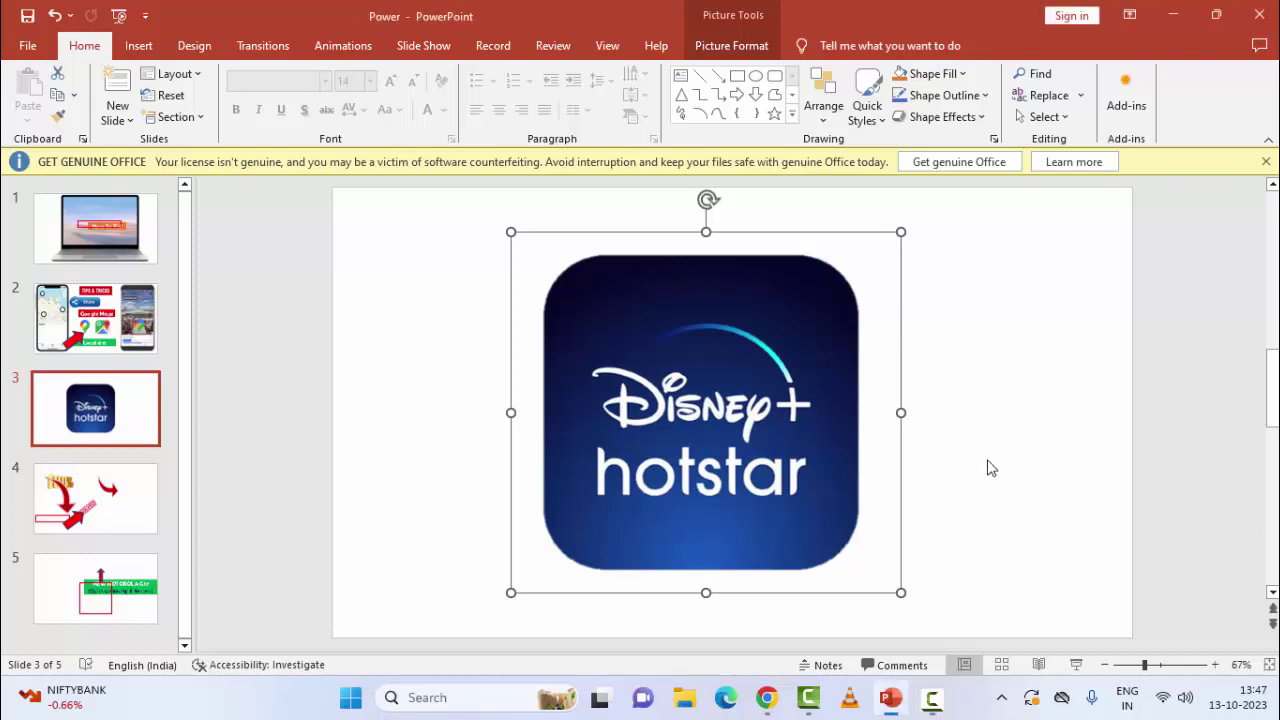
- Delete the Disney+ Hotstar picture from slide 3, then undo to restore it
click(452, 518)
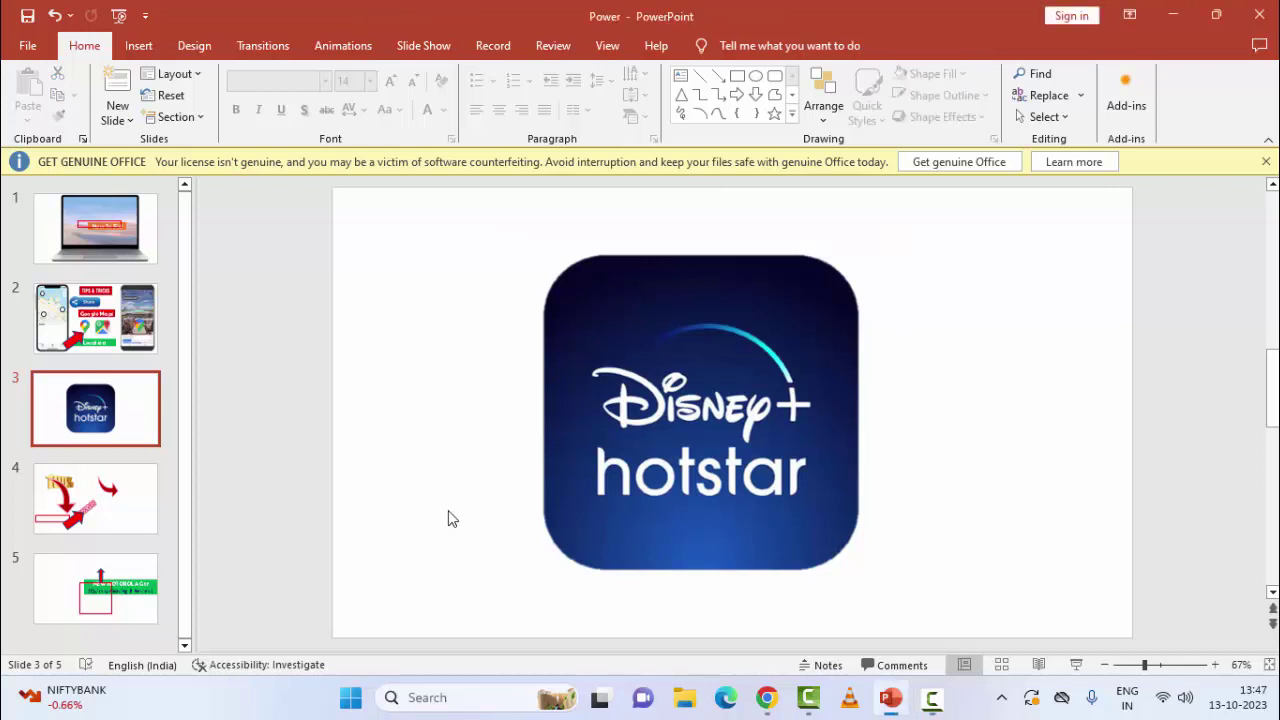
click(654, 453)
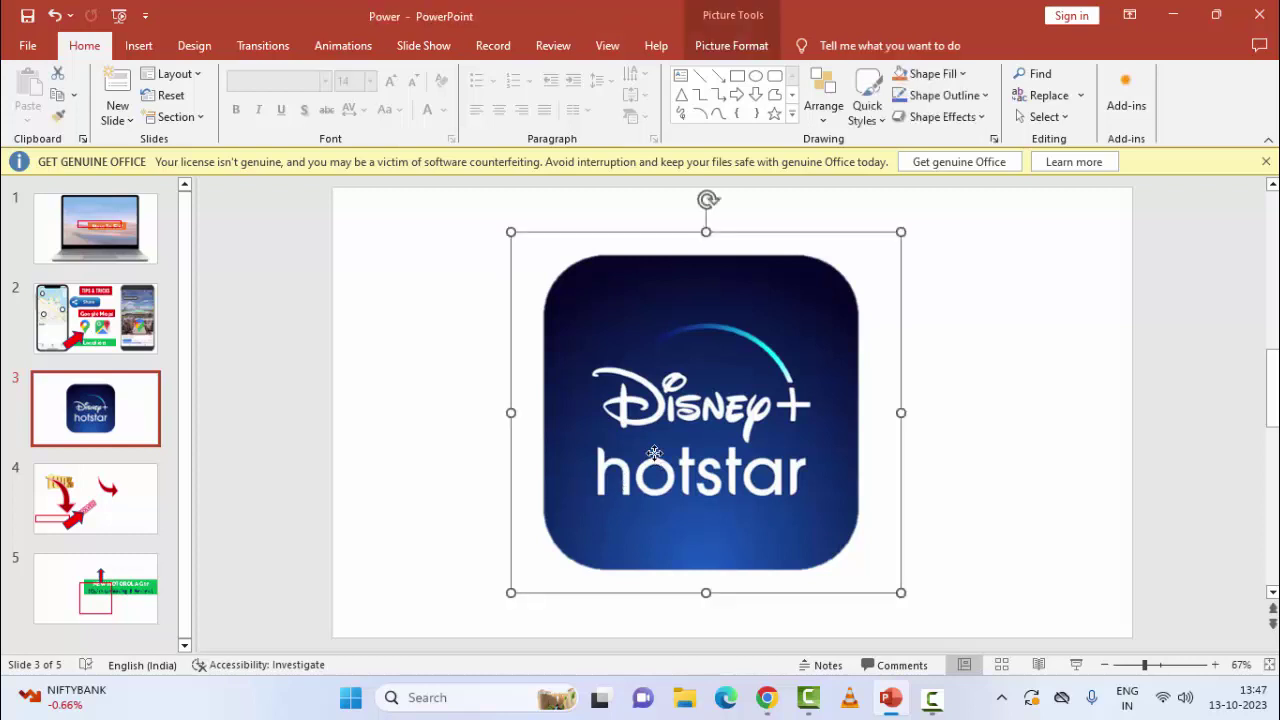
key(Delete)
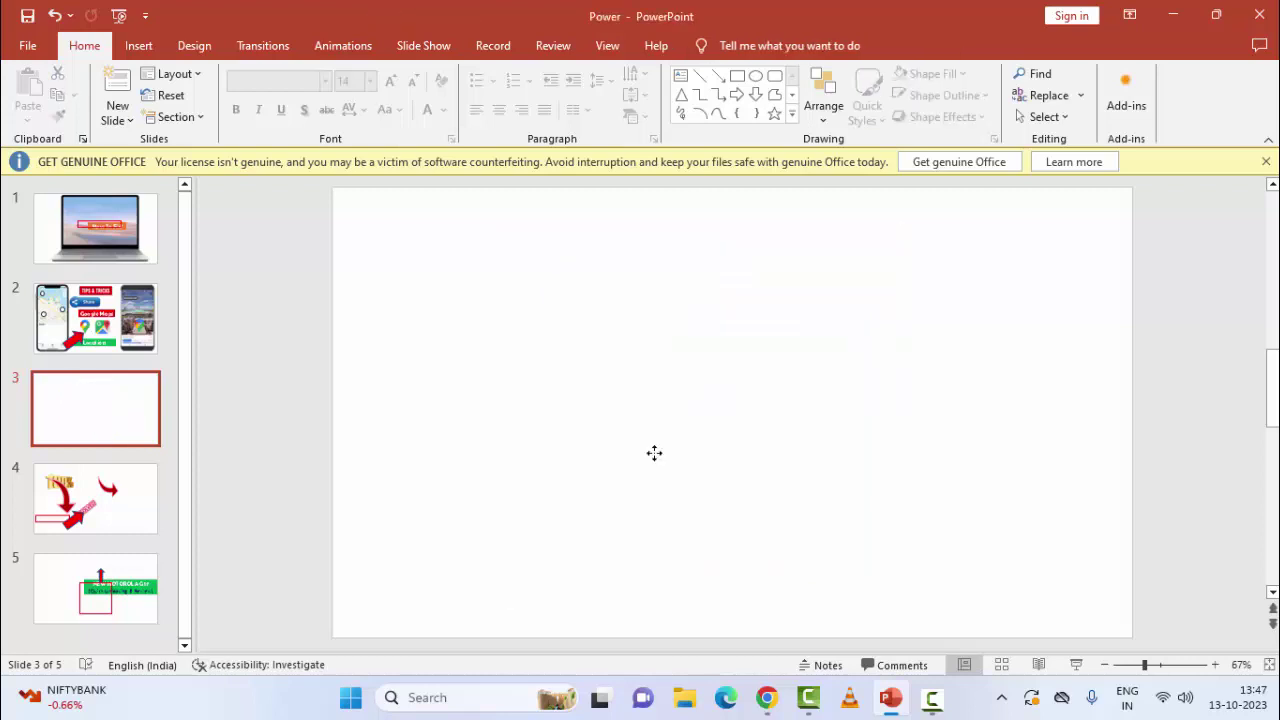
key(ctrl+z)
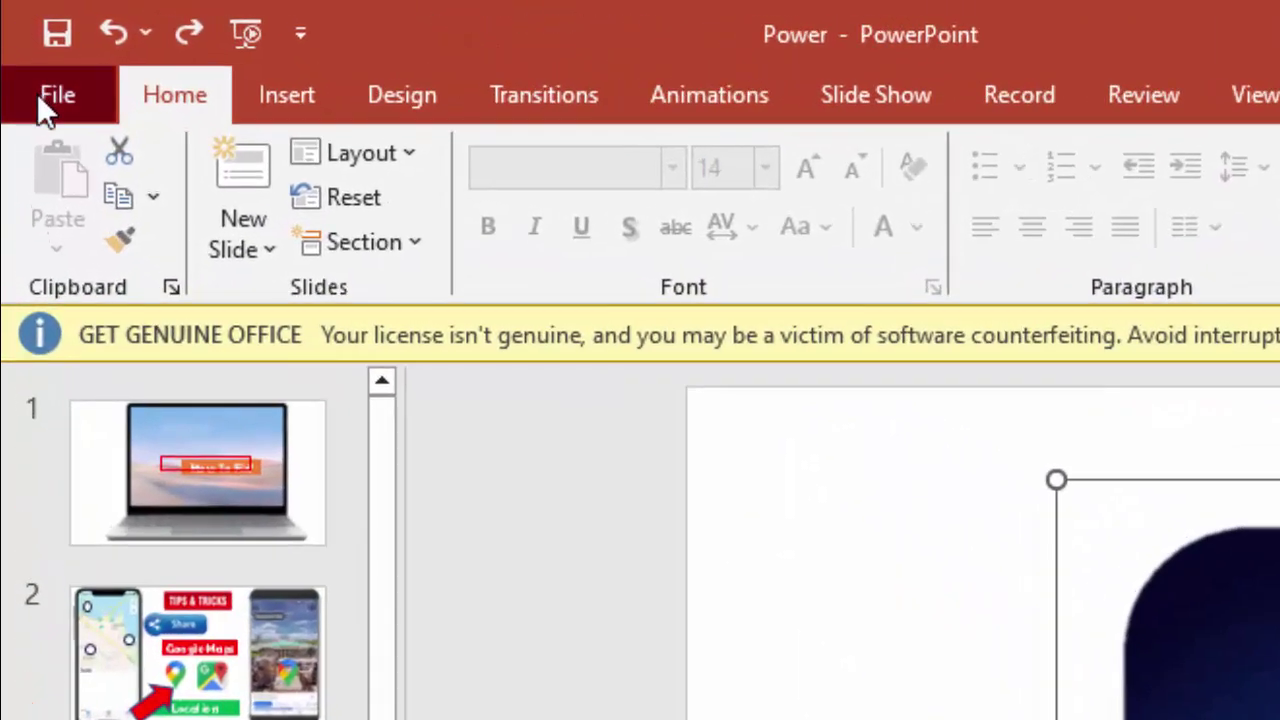
- Browse Save a Copy locations (Local Disk F:, Desktop), then cancel without saving
click(37, 93)
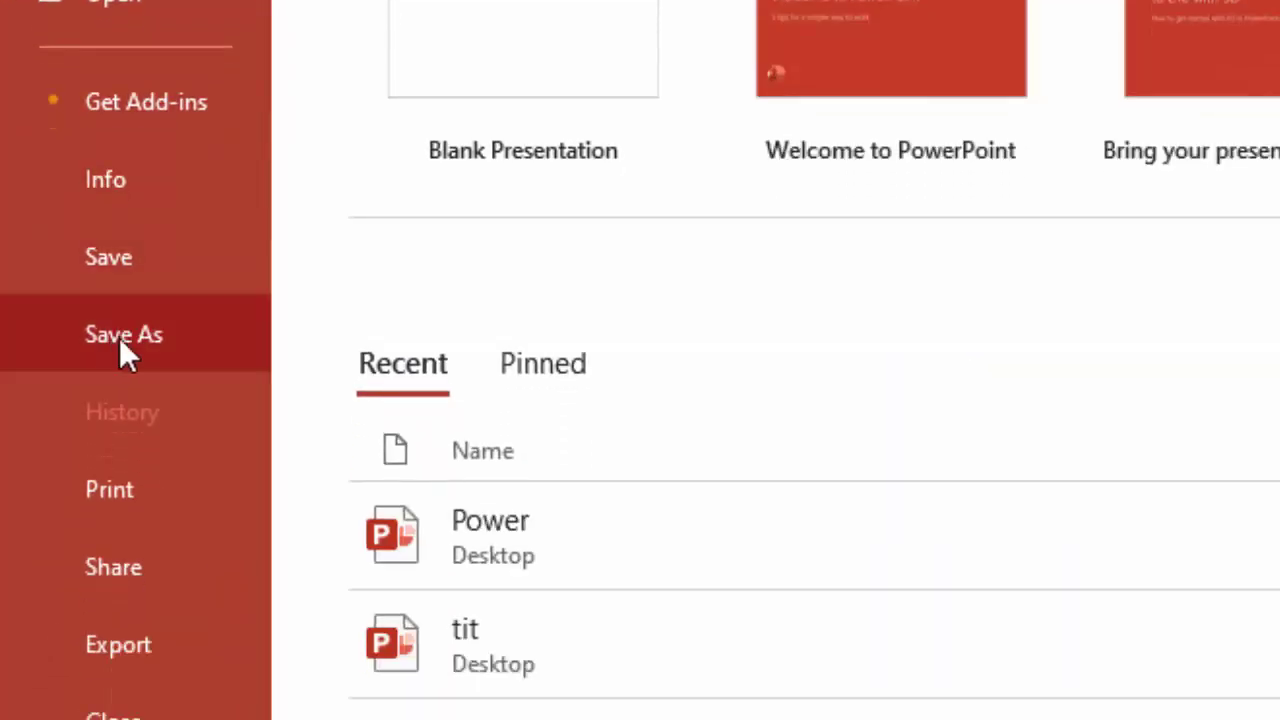
click(119, 337)
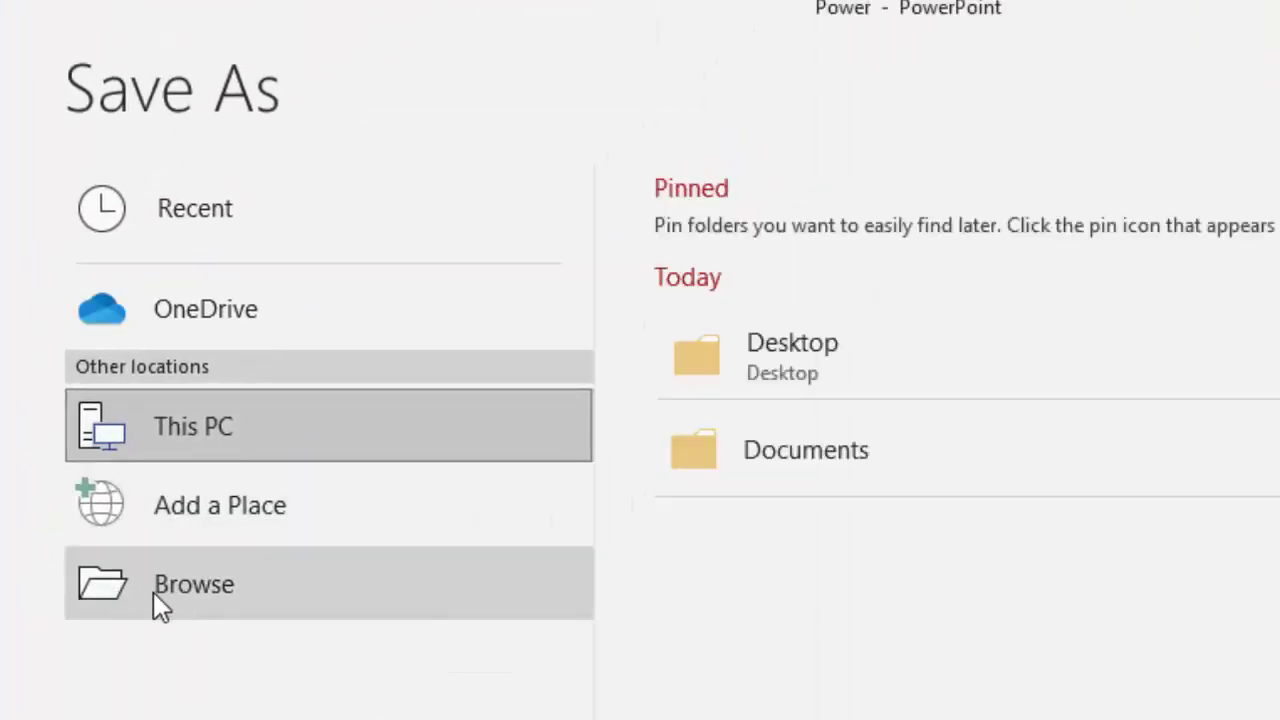
click(153, 592)
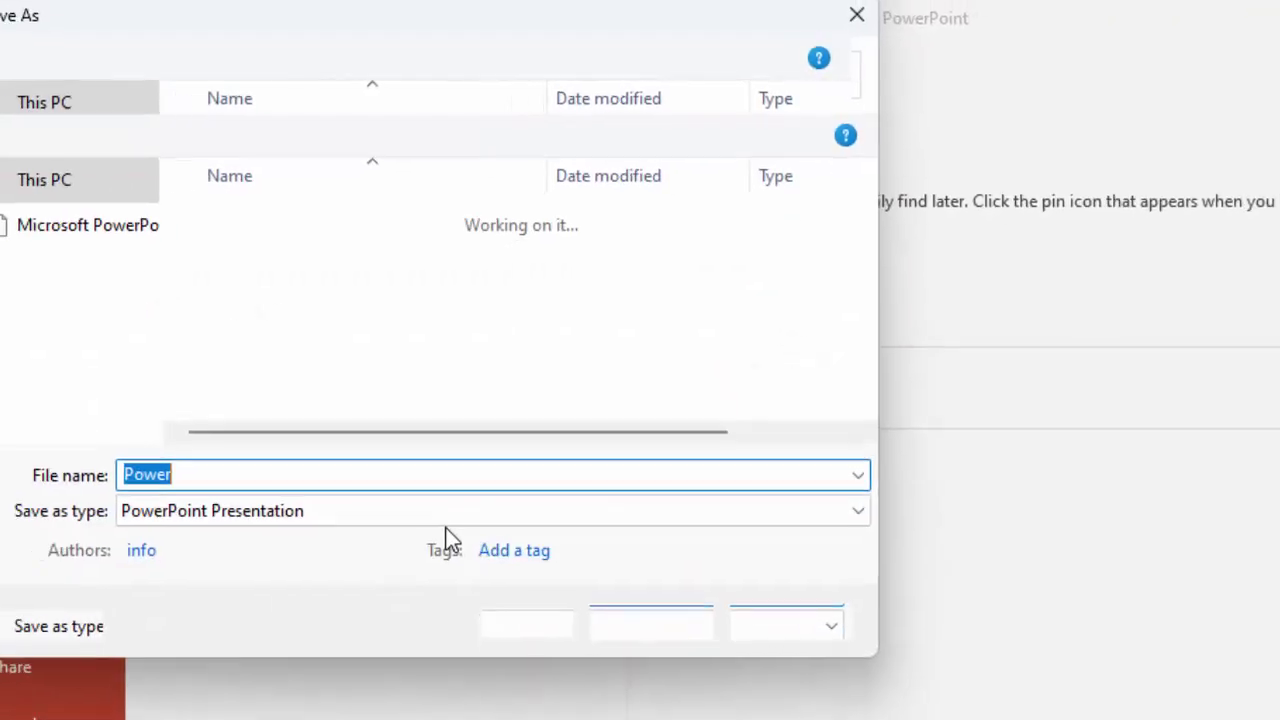
scroll(70, 336, down, 2)
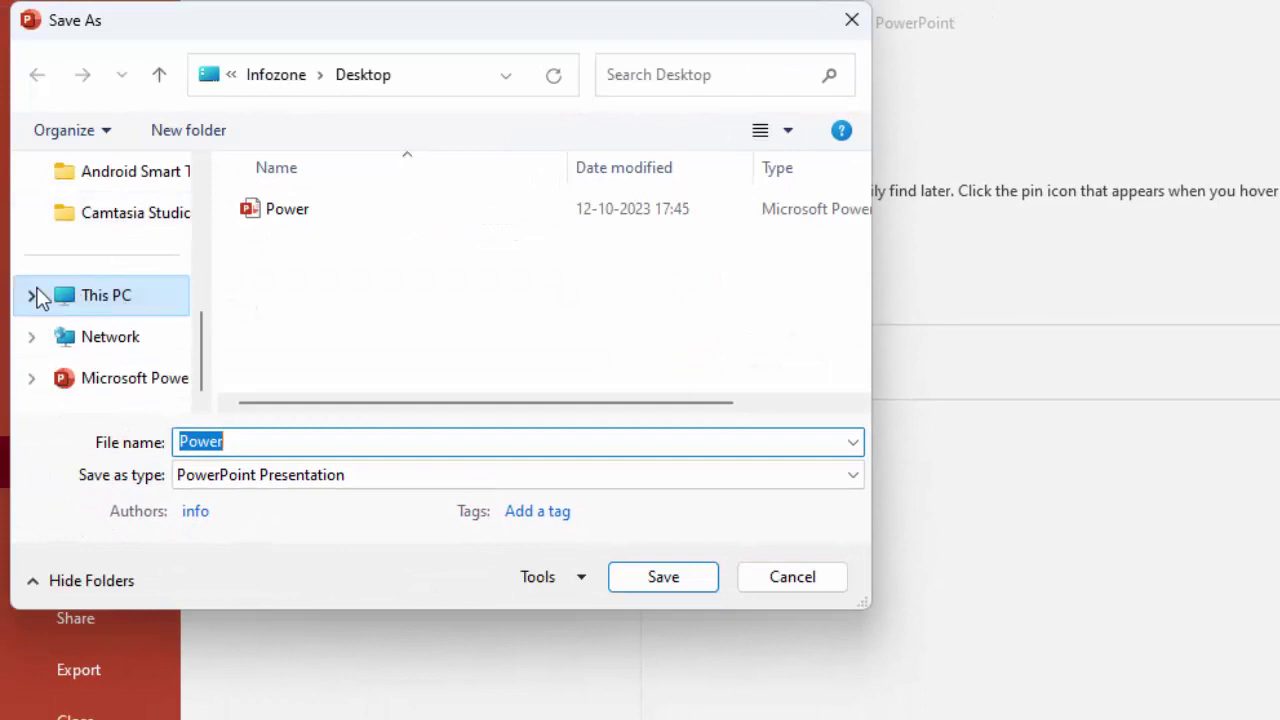
click(33, 296)
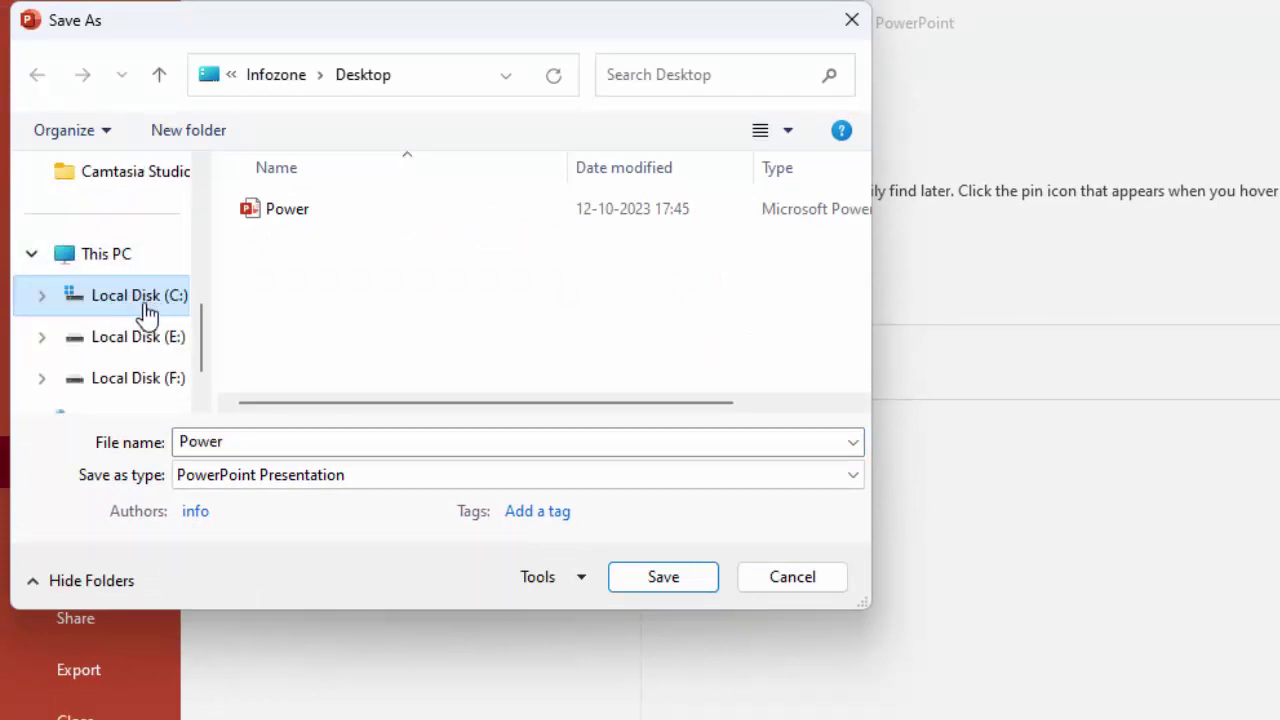
click(143, 378)
scroll(143, 366, down, 1)
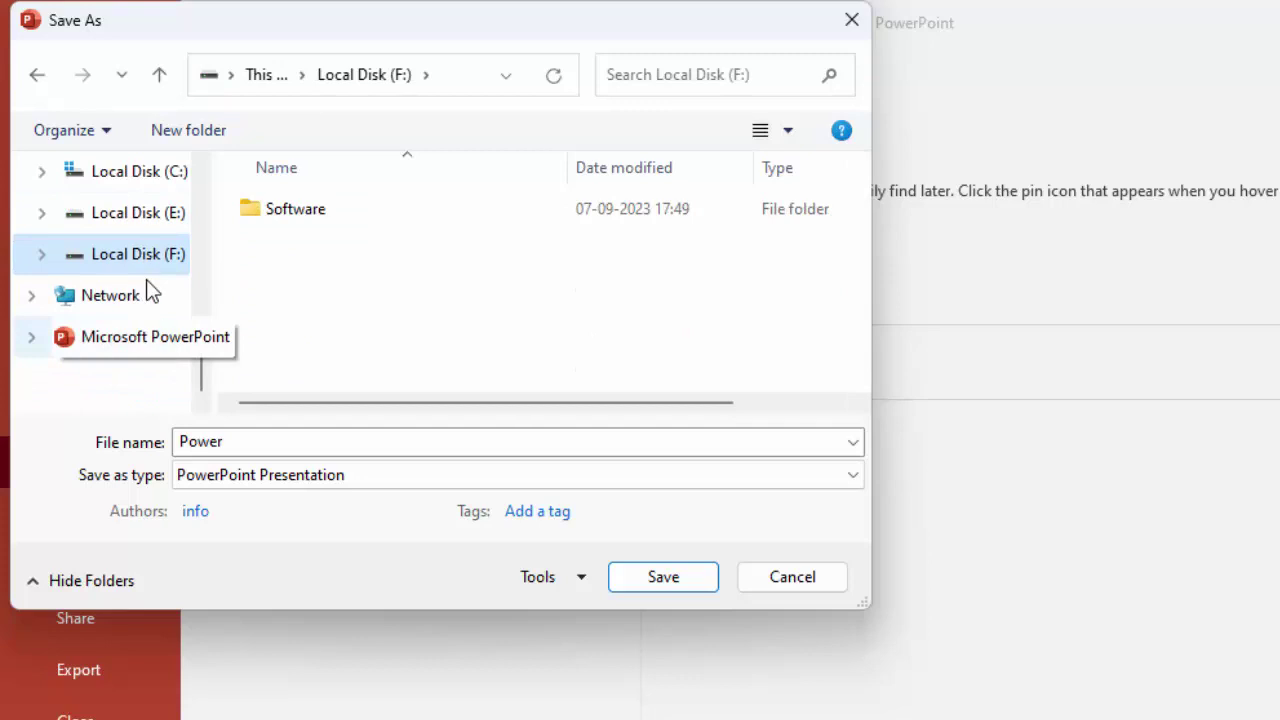
scroll(137, 268, up, 6)
click(139, 262)
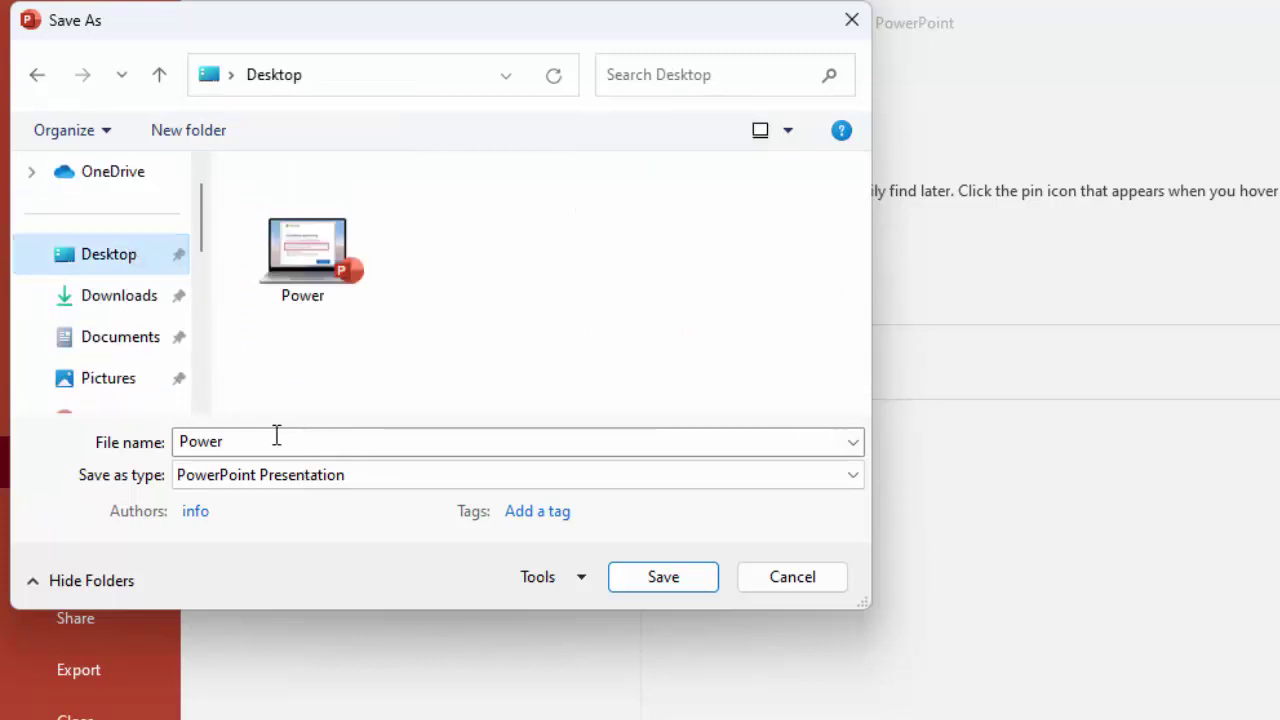
click(377, 446)
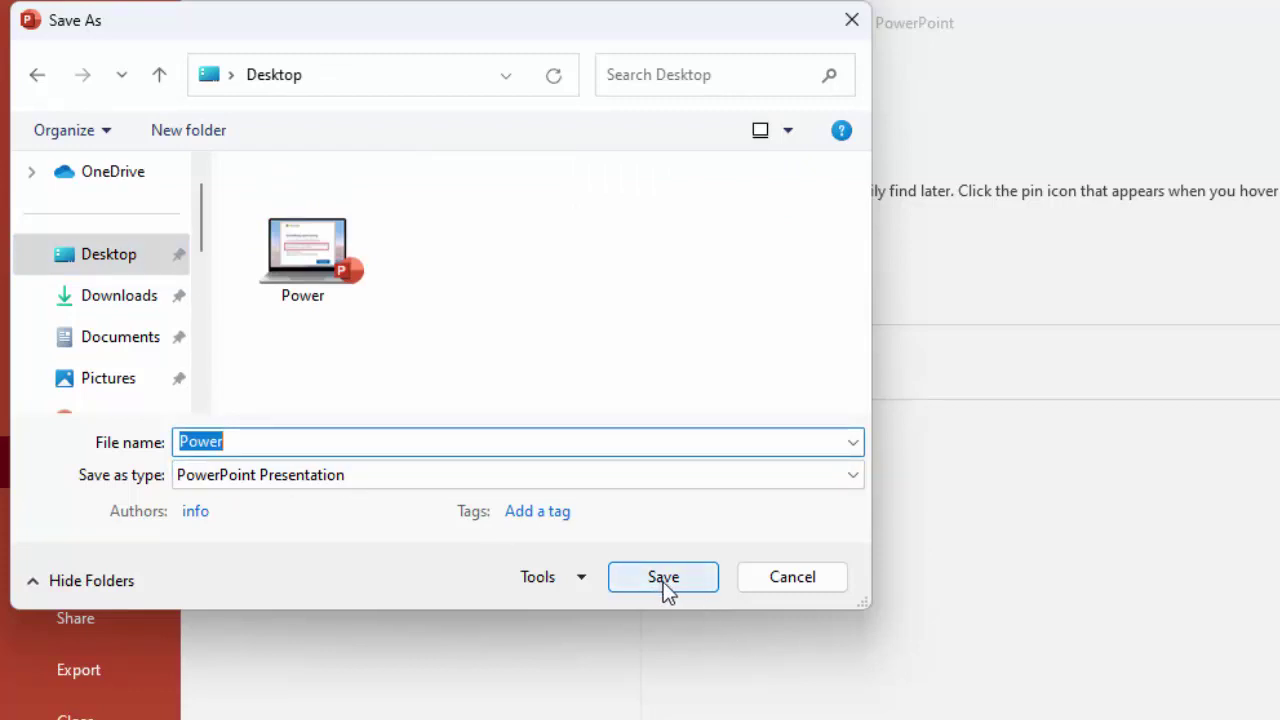
click(771, 577)
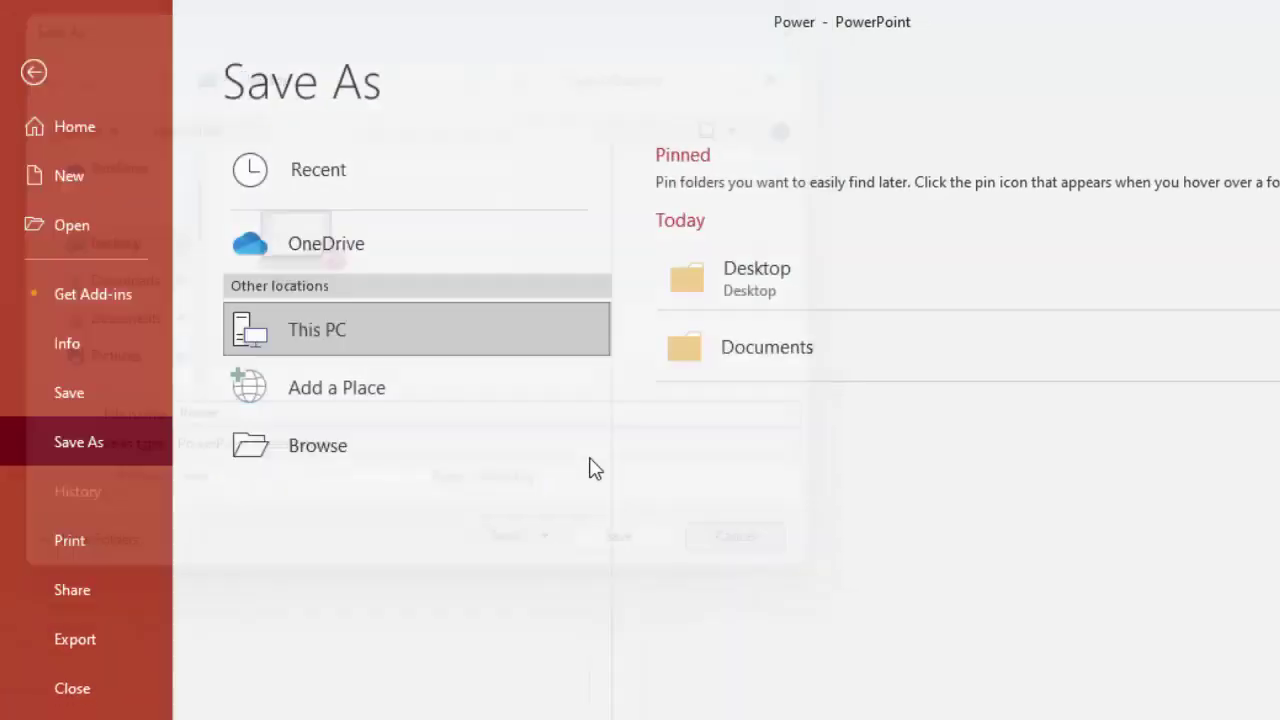
click(33, 71)
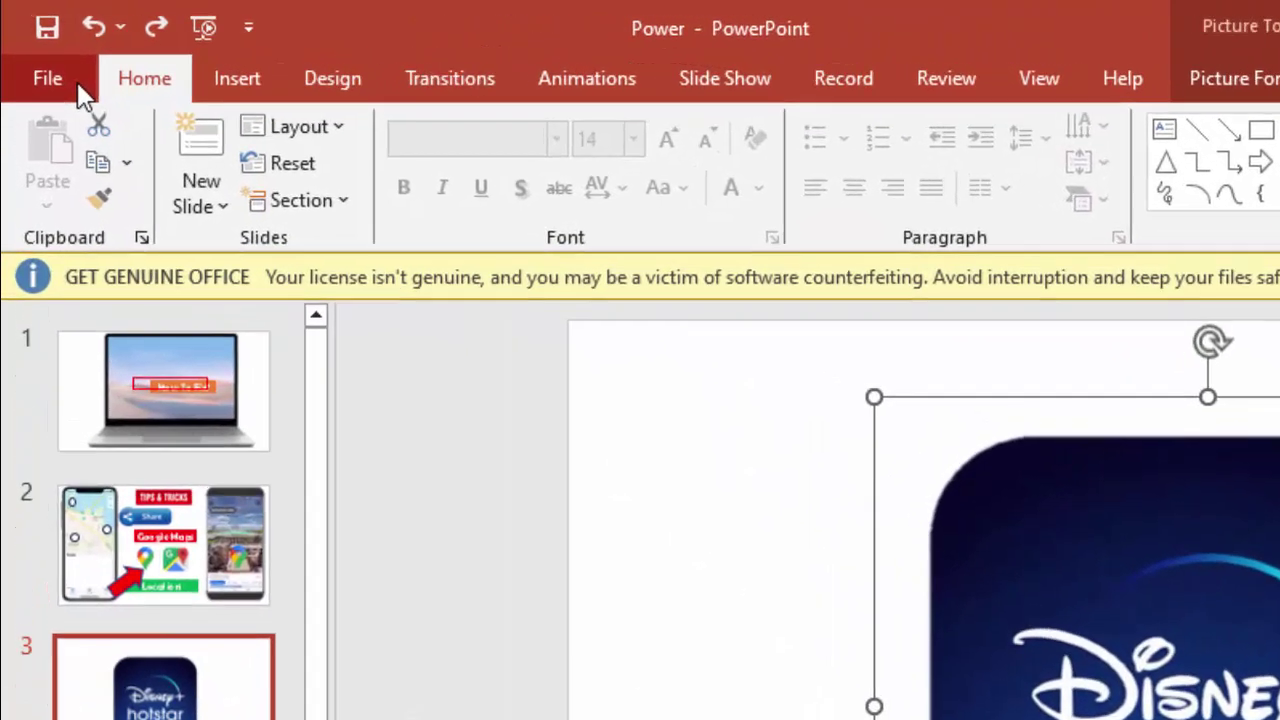
- Tick 'Do not compress images in file' in PowerPoint's Advanced options
click(44, 52)
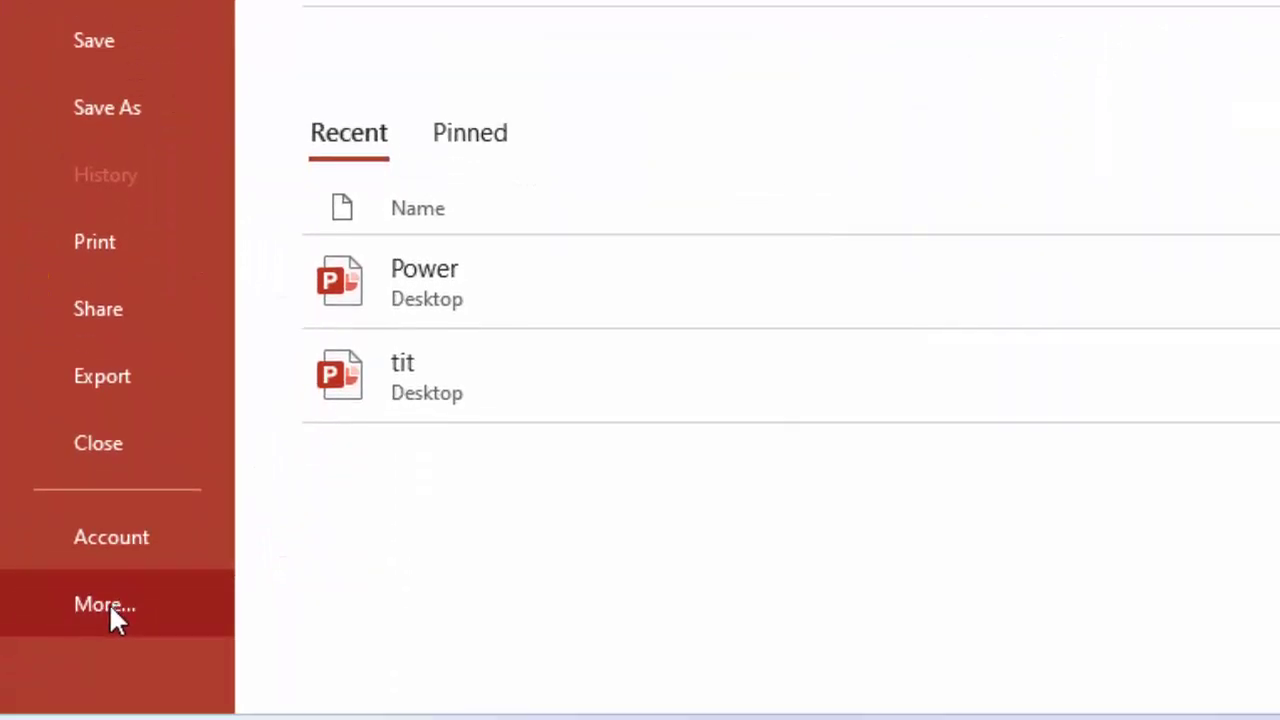
click(109, 605)
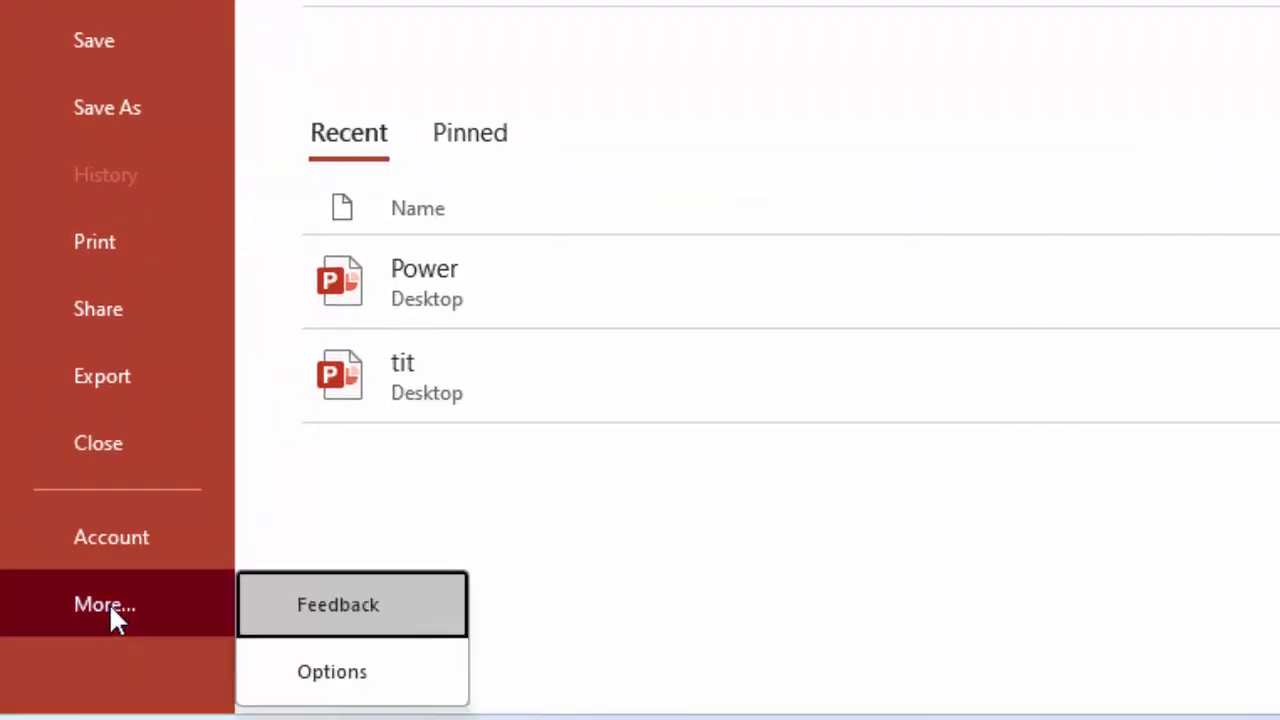
click(335, 684)
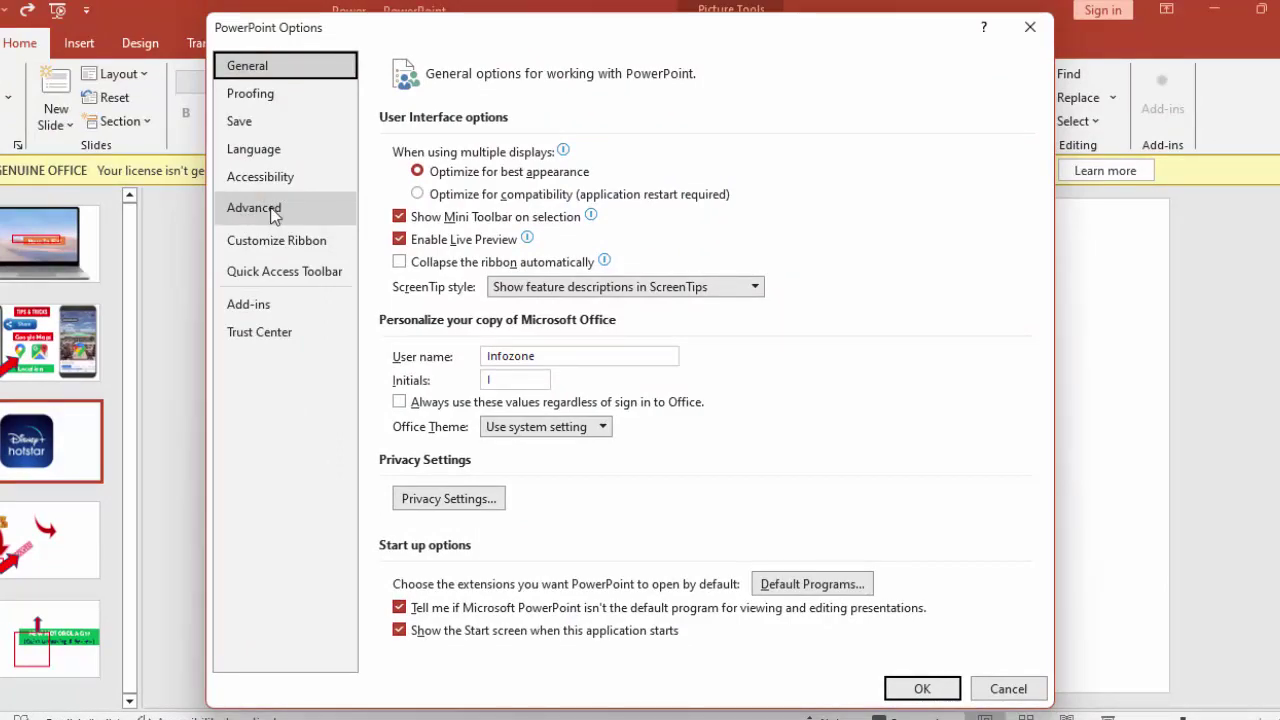
click(274, 213)
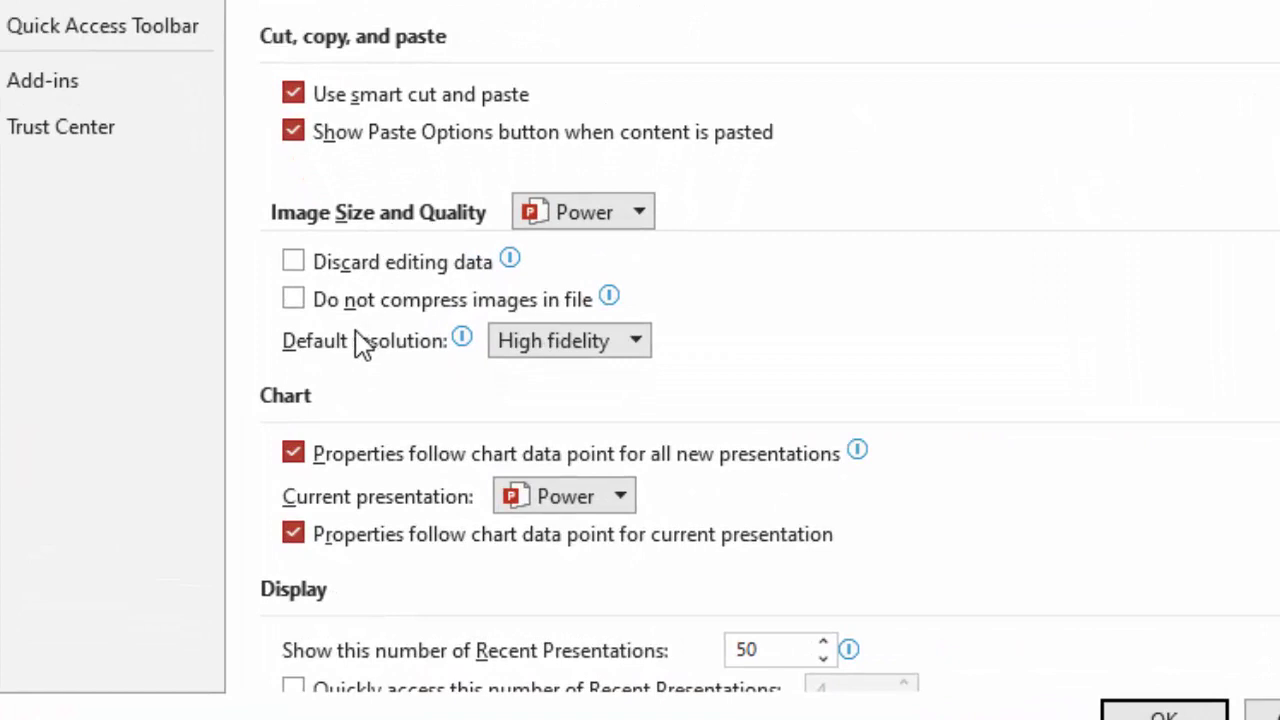
mouse_move(325, 318)
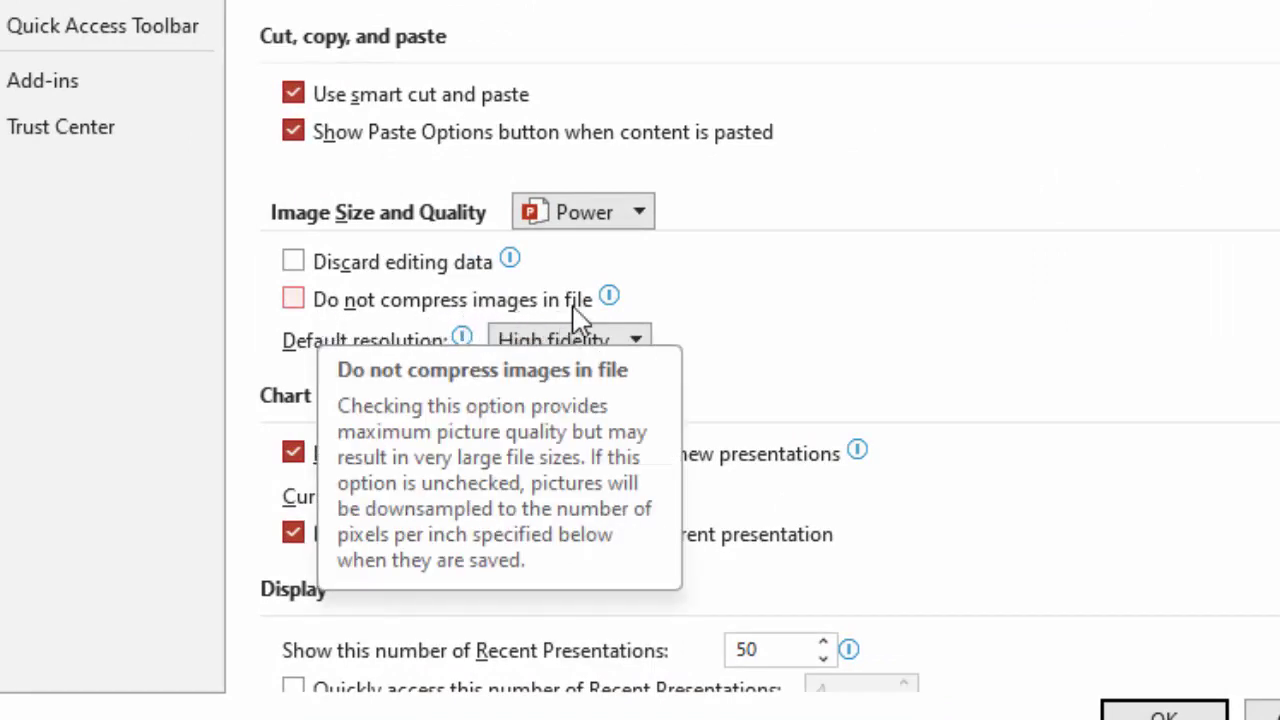
click(316, 320)
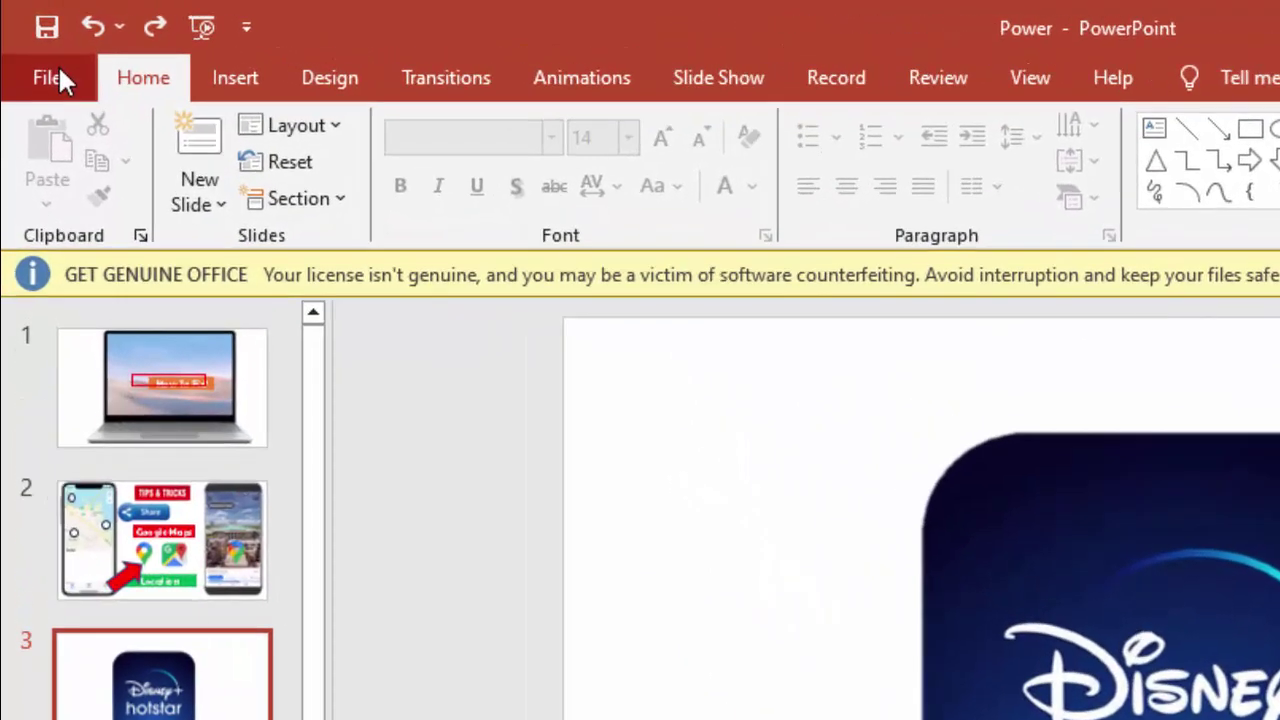
click(33, 45)
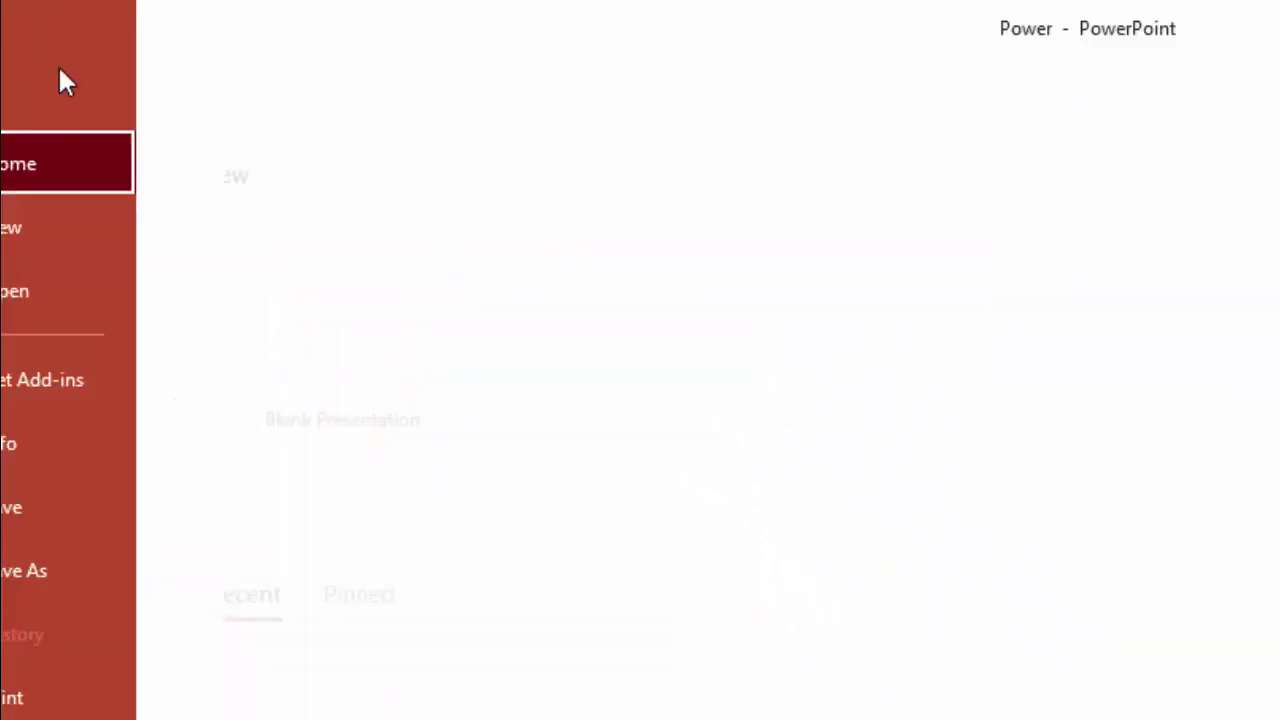
click(128, 620)
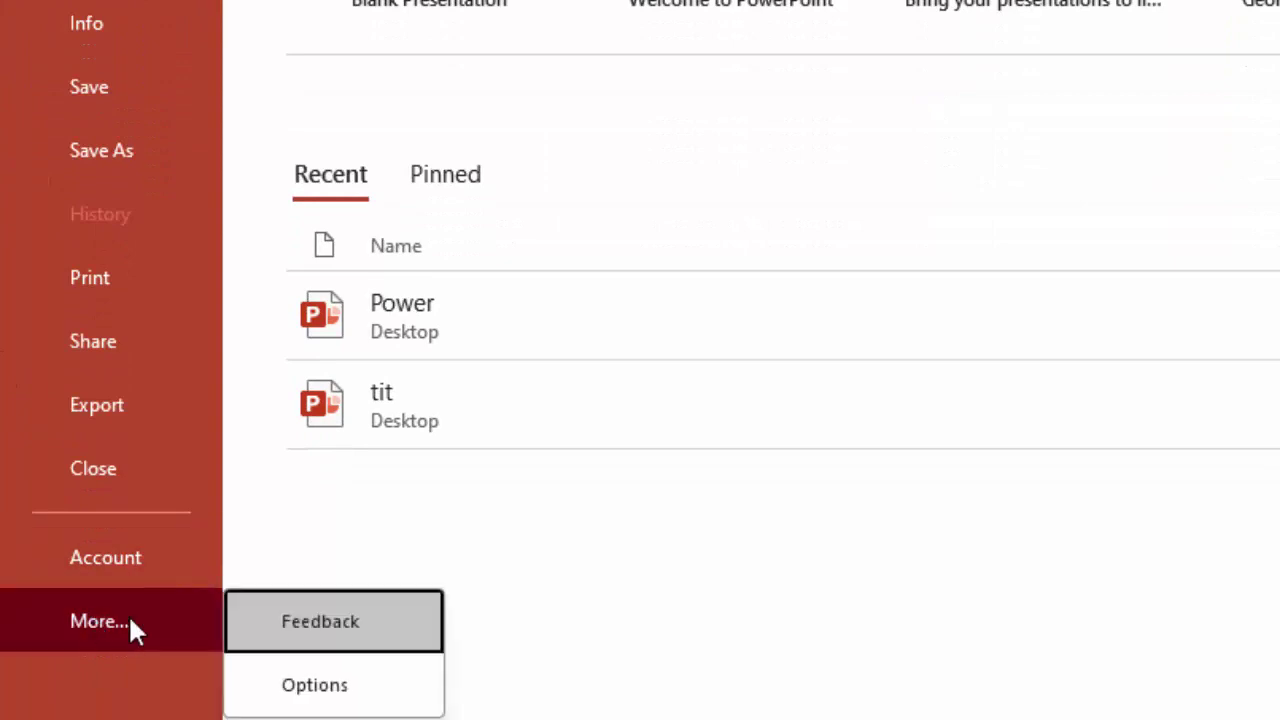
click(292, 700)
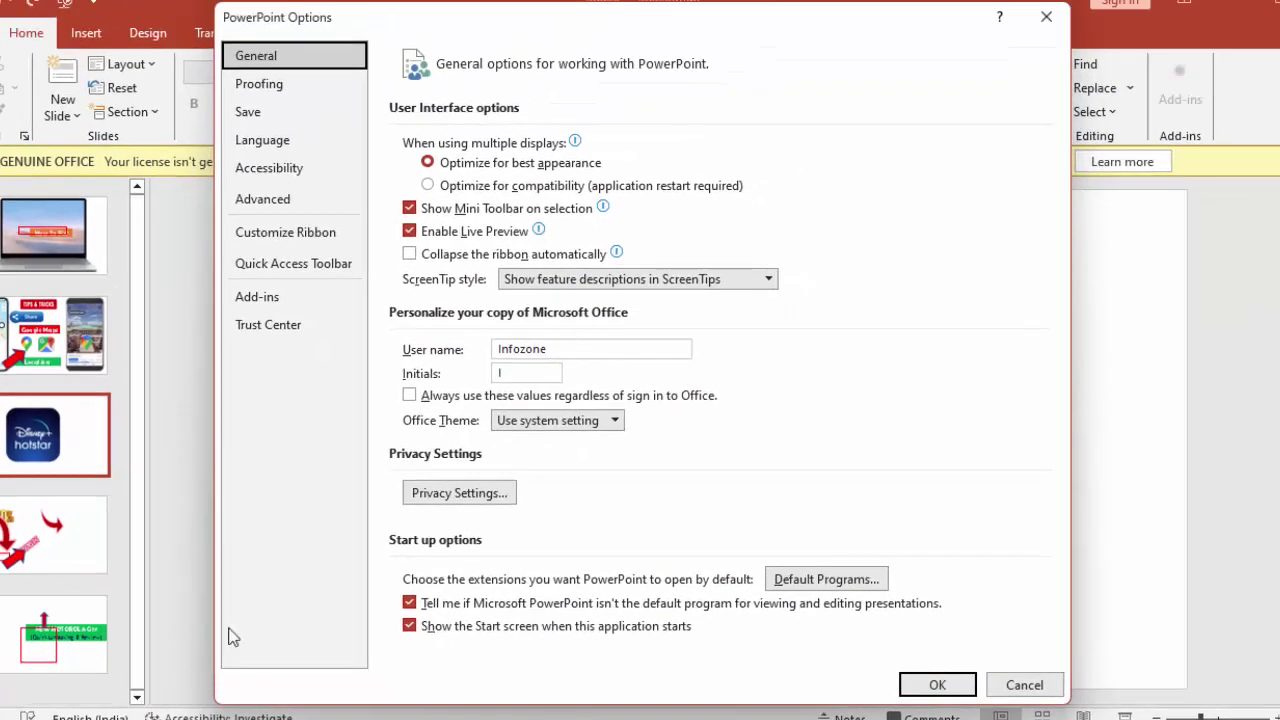
click(256, 60)
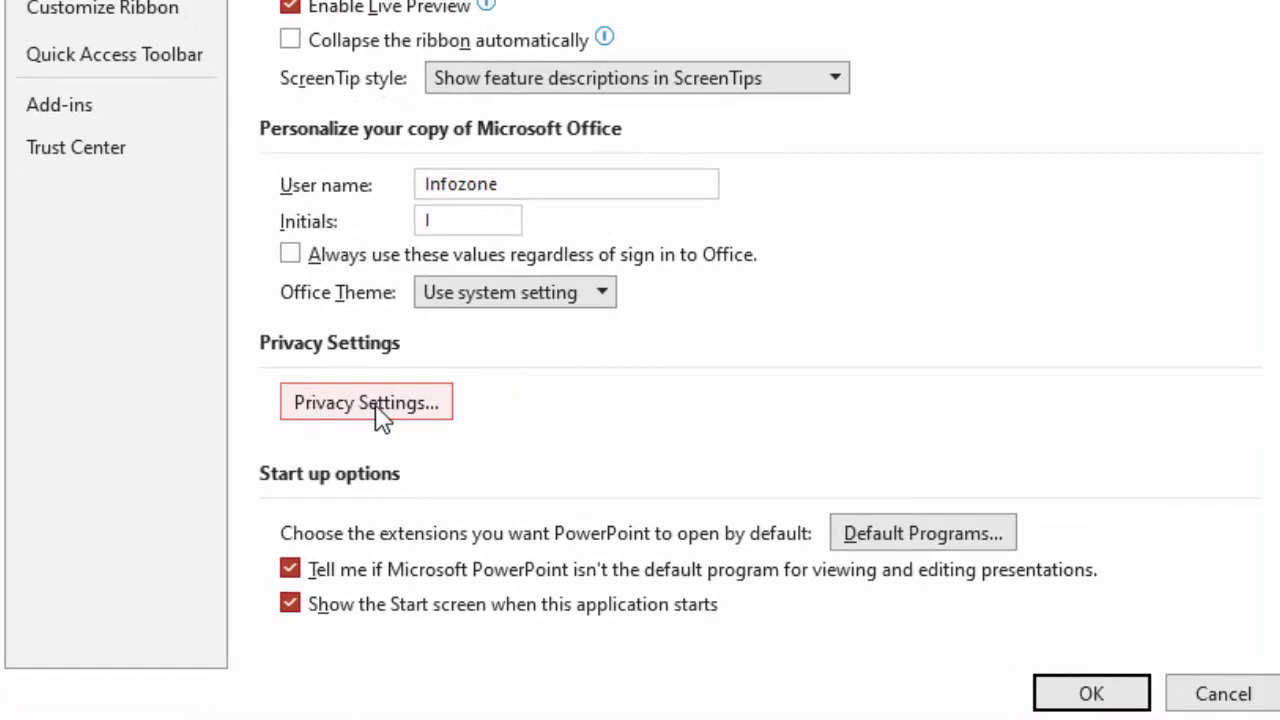
click(378, 410)
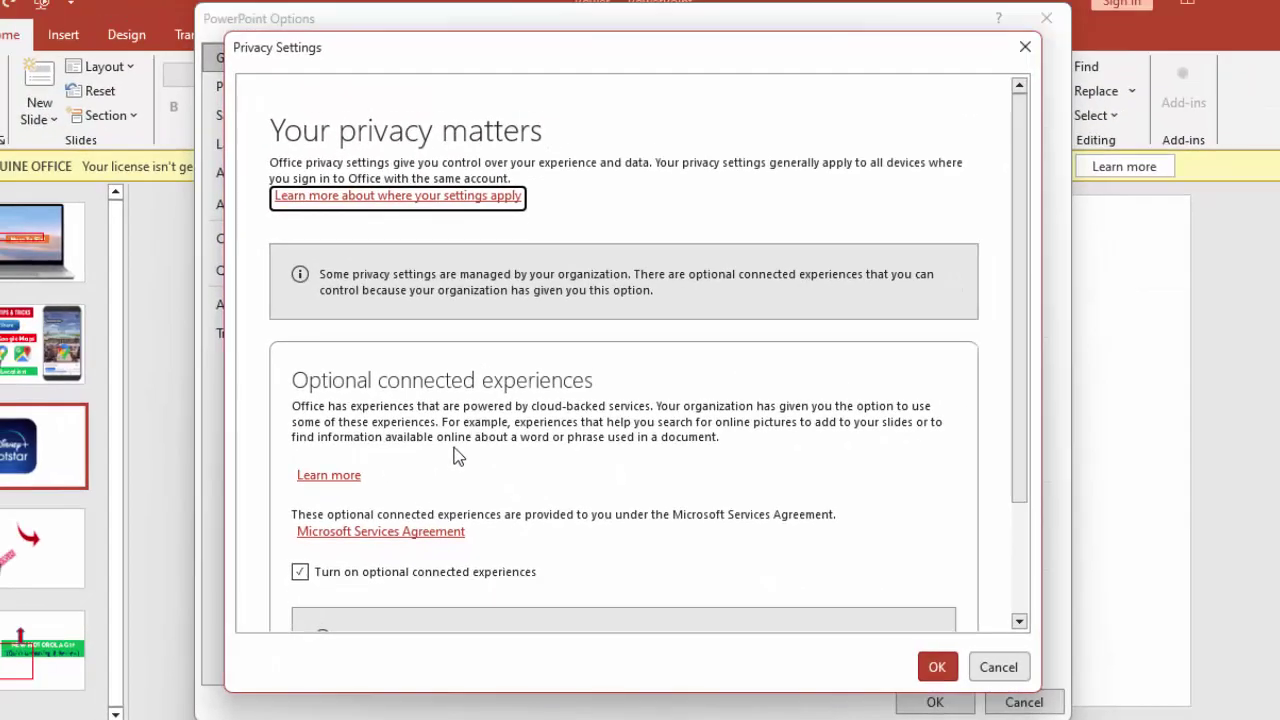
scroll(451, 453, down, 3)
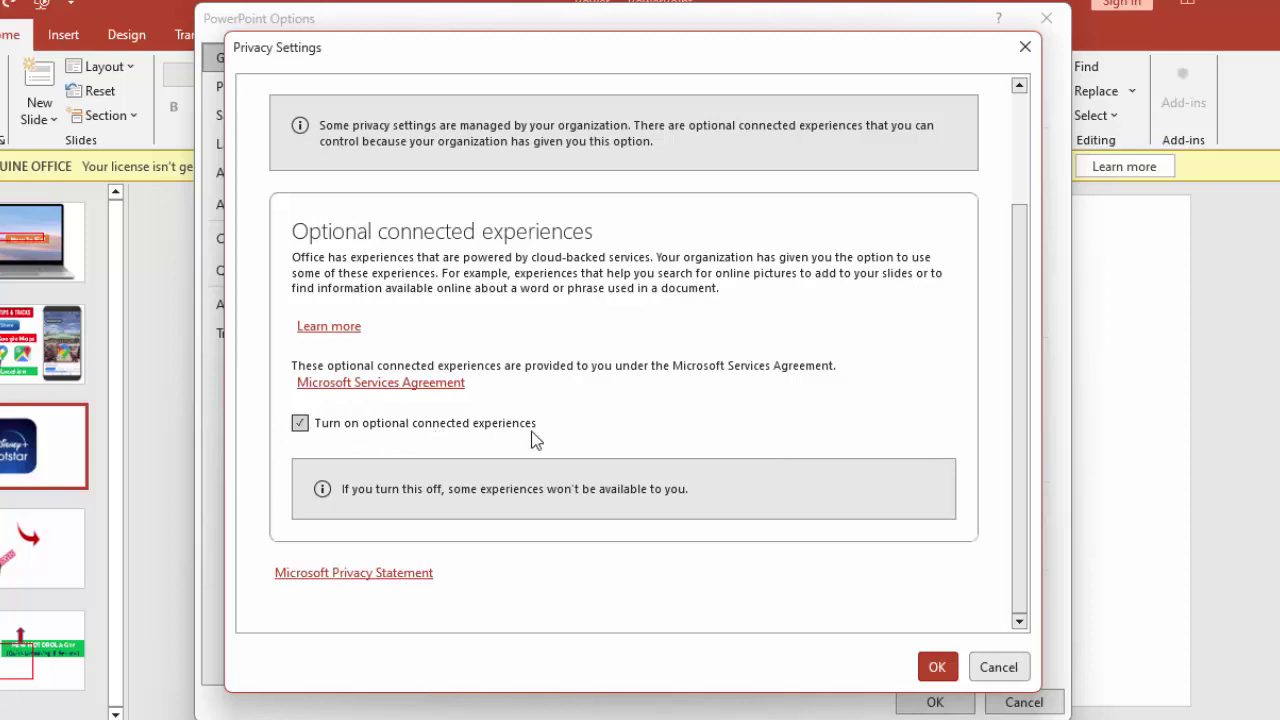
scroll(425, 428, up, 1)
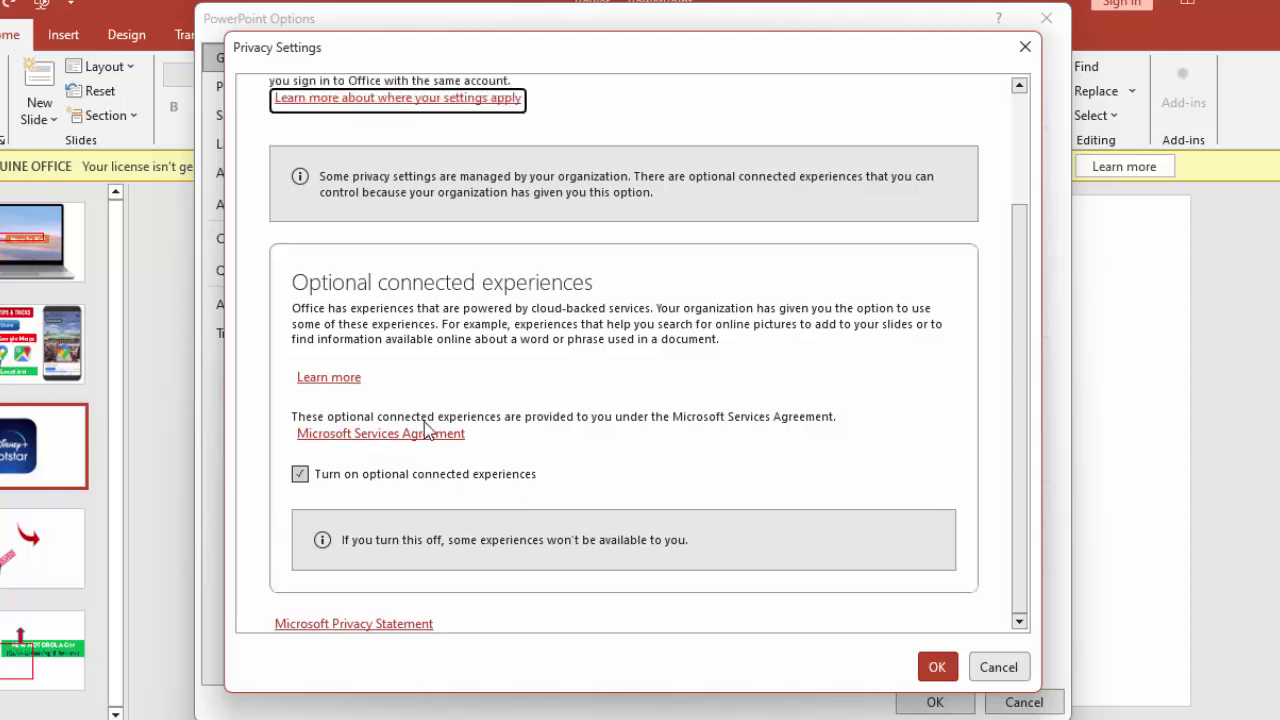
scroll(425, 428, up, 2)
scroll(425, 428, down, 3)
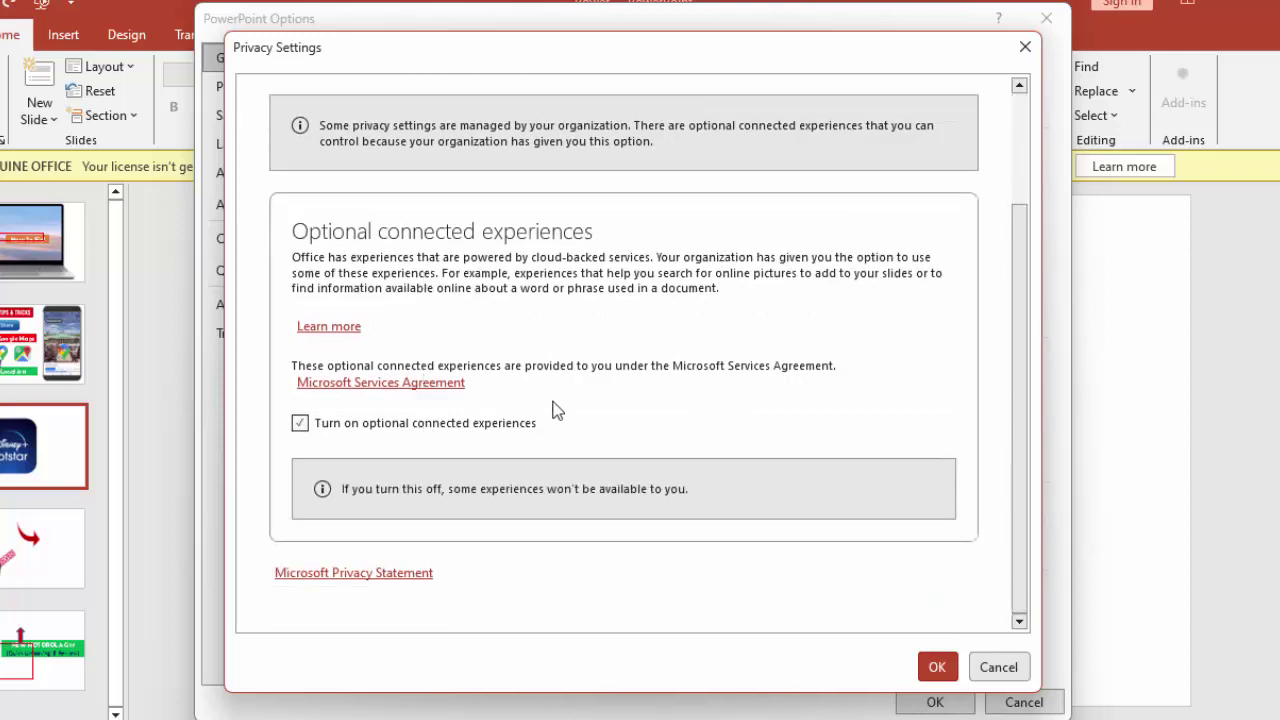
click(990, 676)
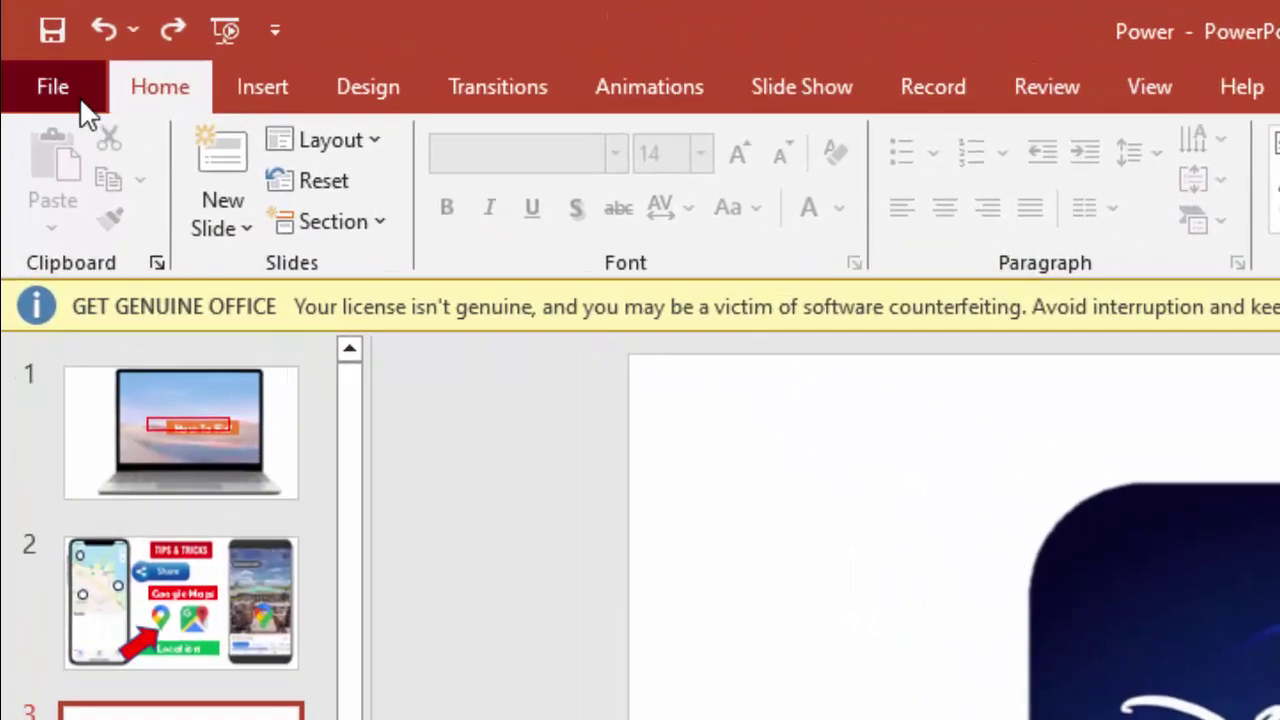
click(32, 47)
- Toggle 'Disable Slide Show hardware graphics acceleration' in Advanced options, then close without keeping it
click(128, 598)
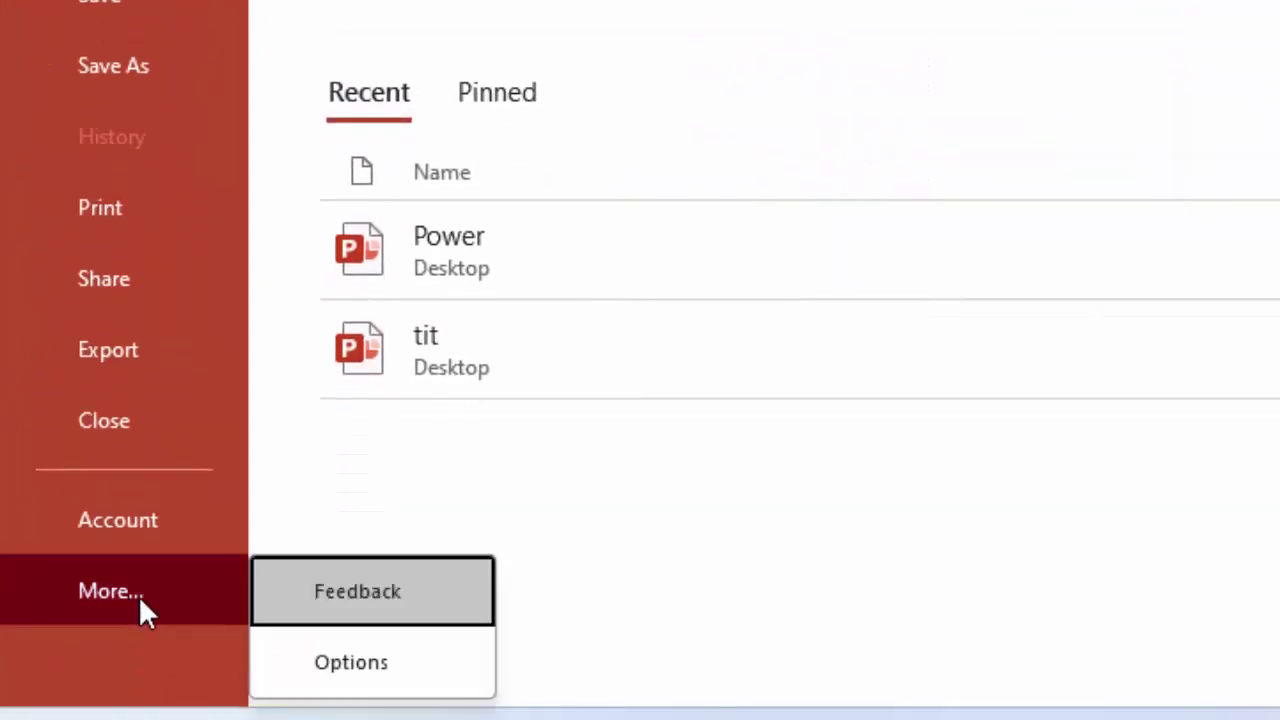
click(358, 668)
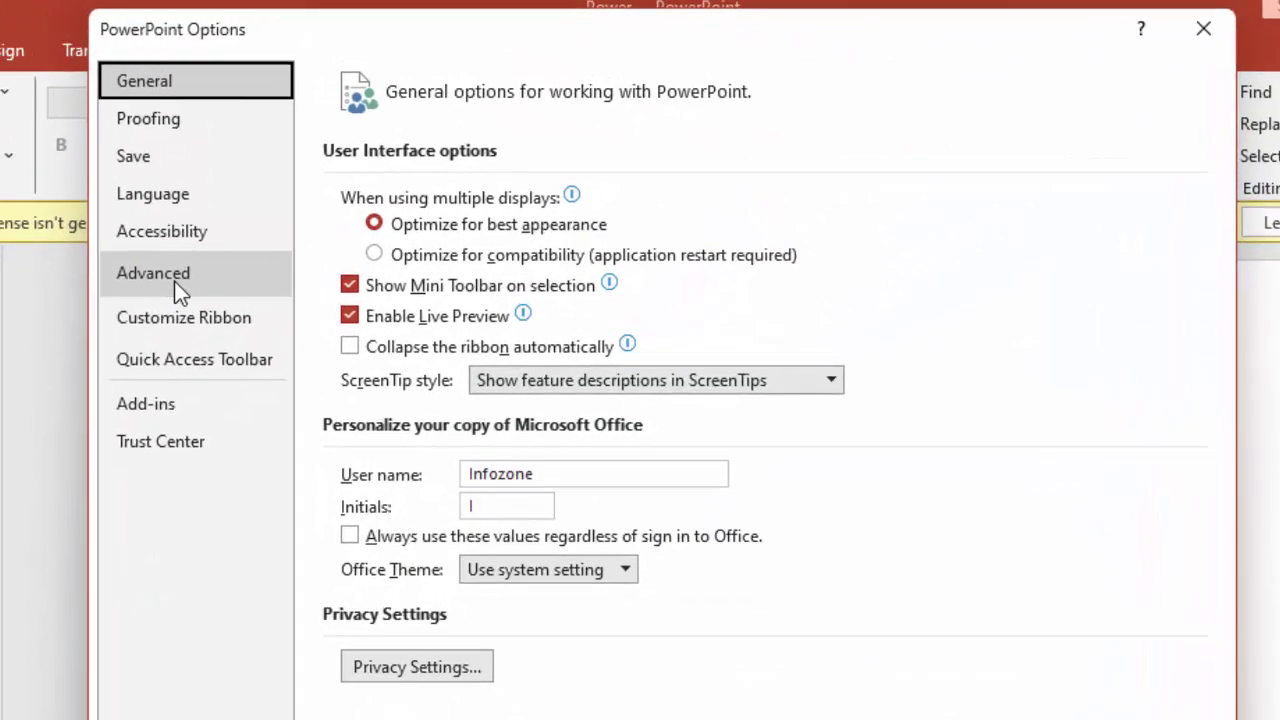
click(258, 238)
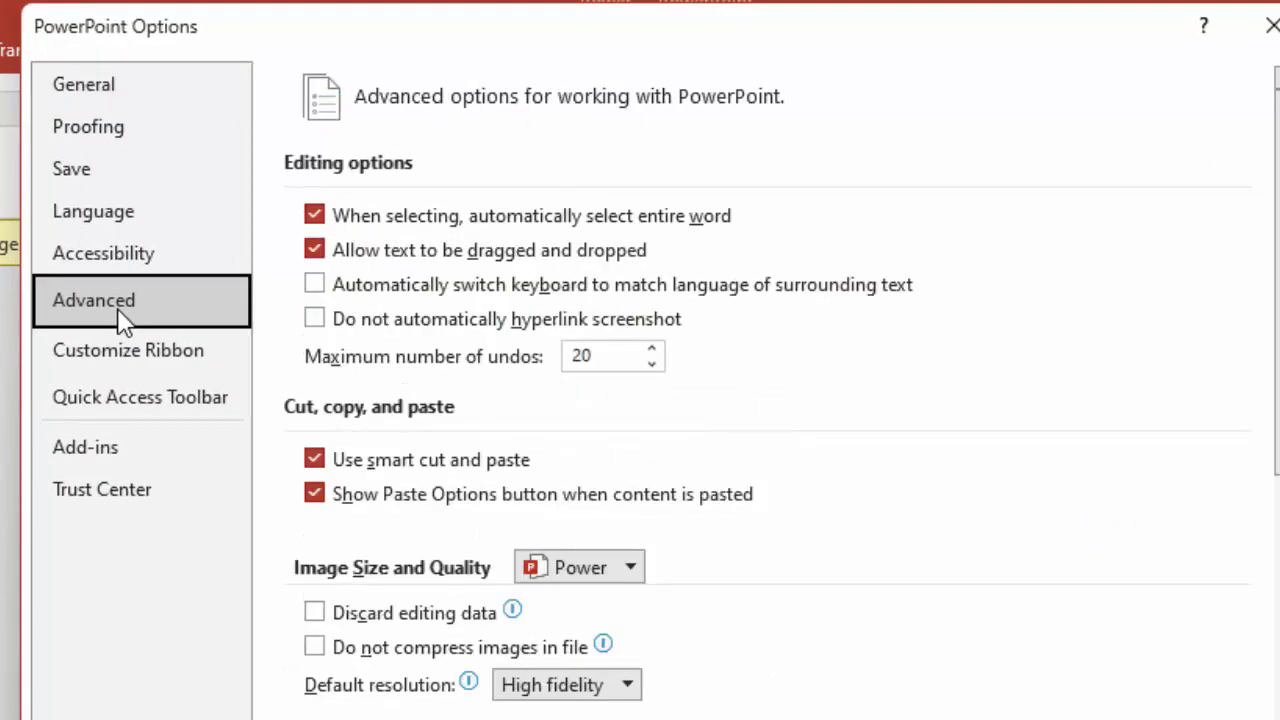
scroll(268, 366, down, 5)
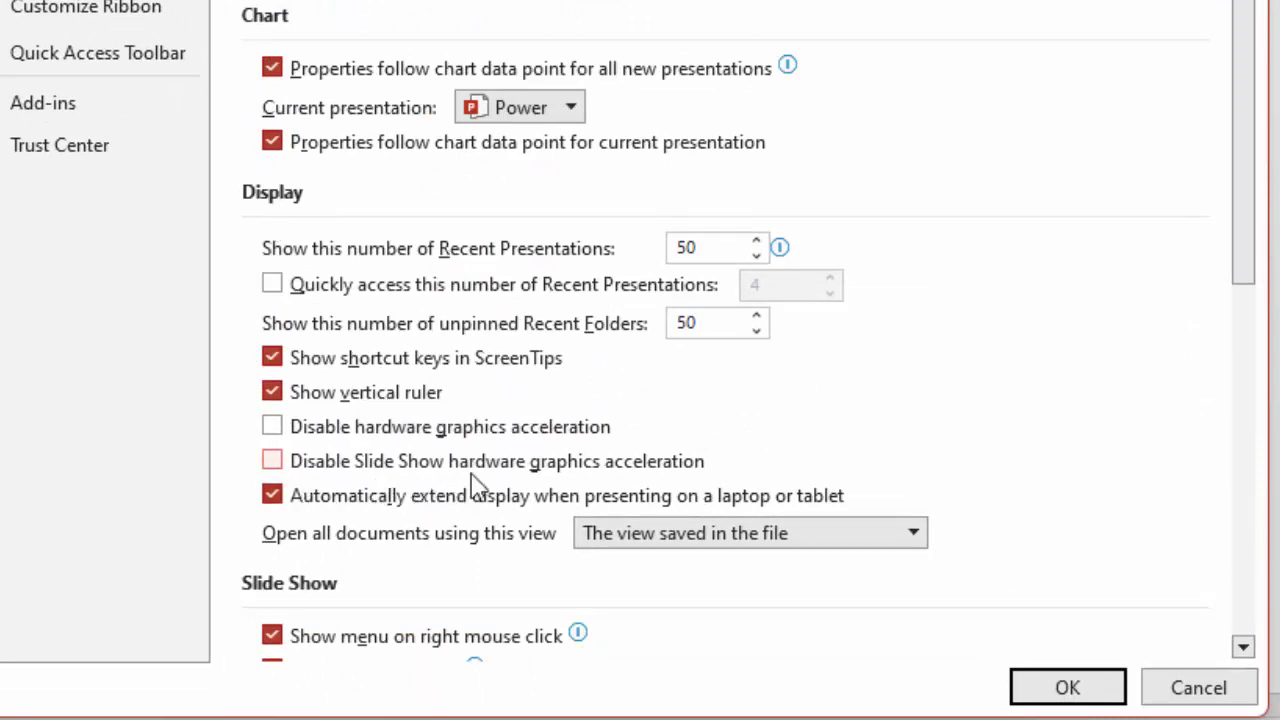
click(273, 466)
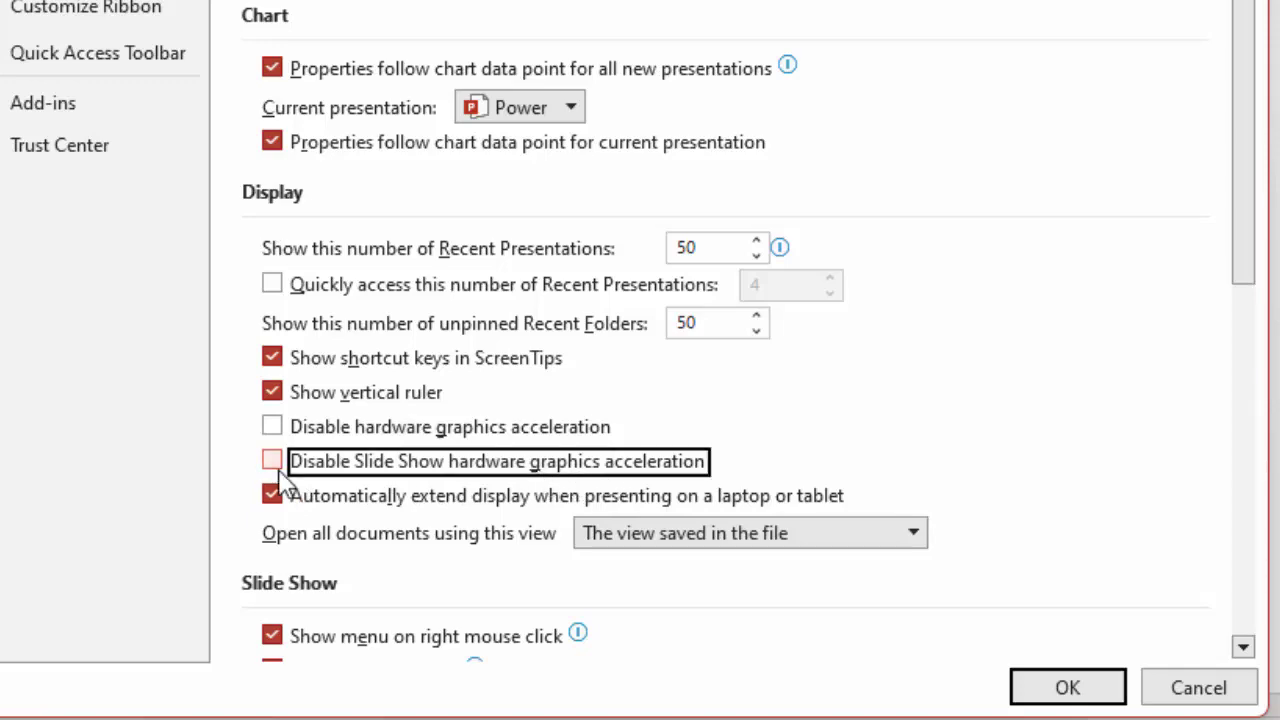
click(1212, 698)
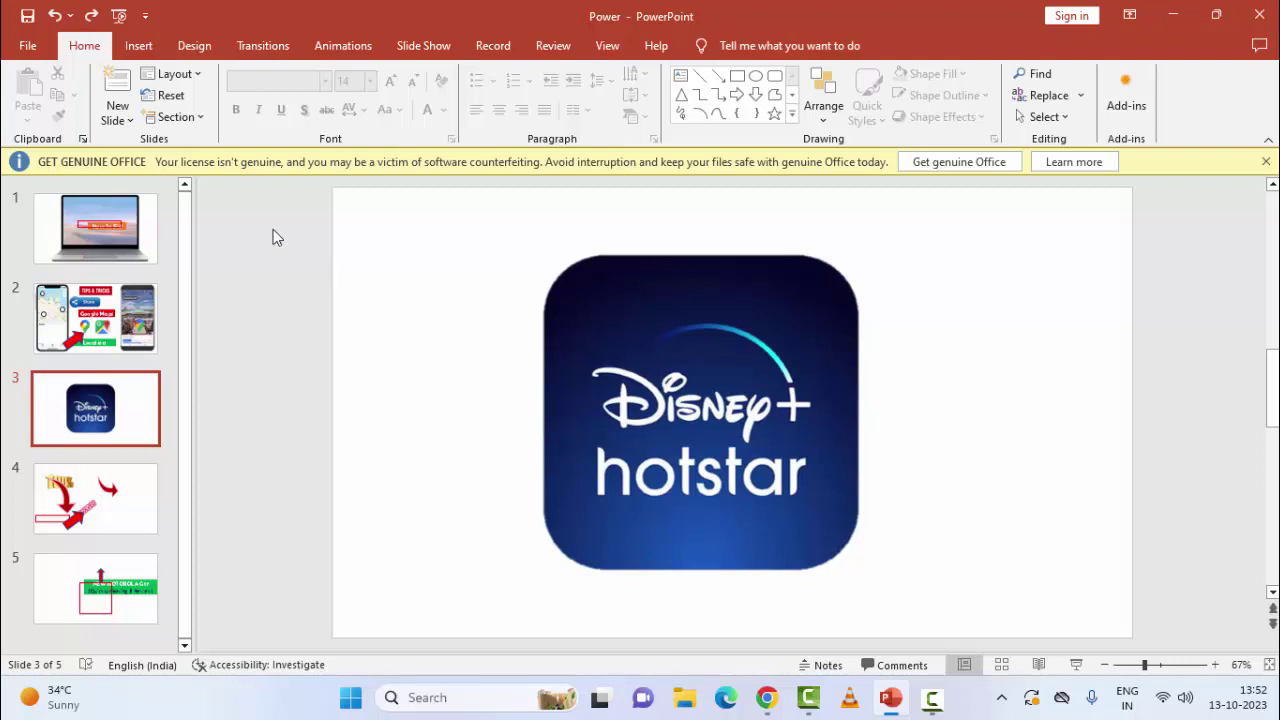
- Save and close Power.pptx, then go to the Open page
key(alt+F4)
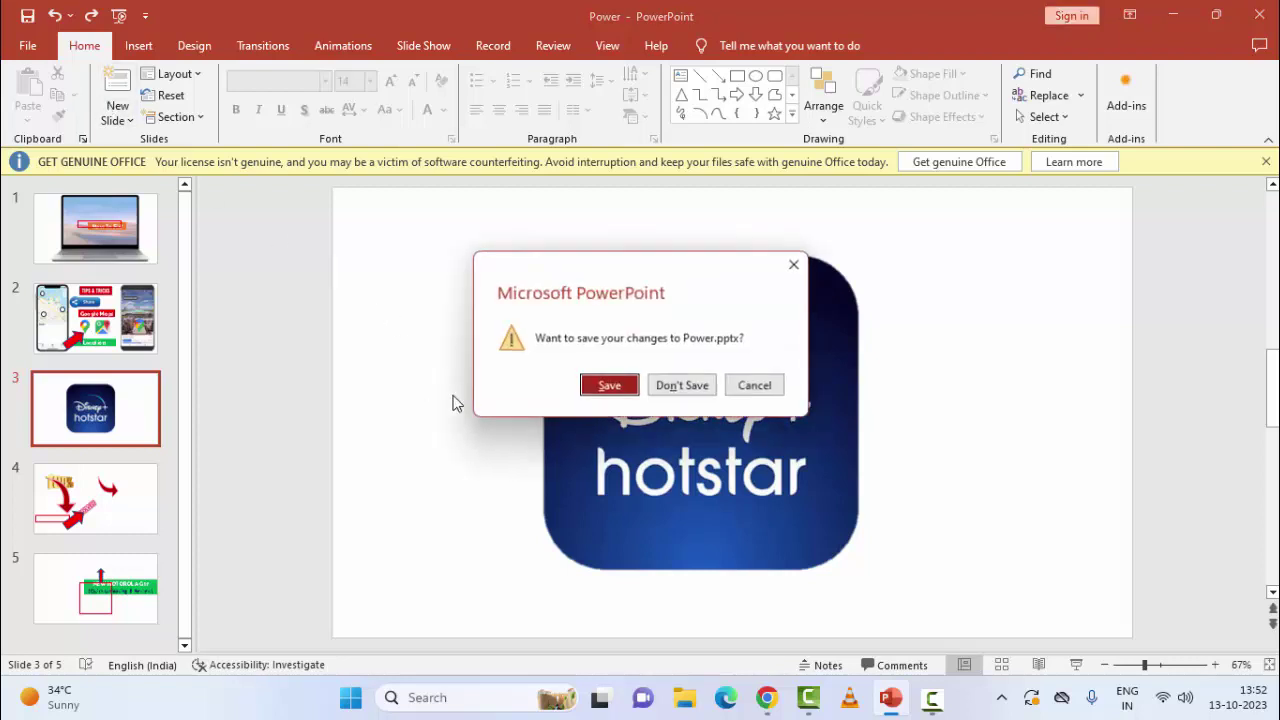
click(600, 386)
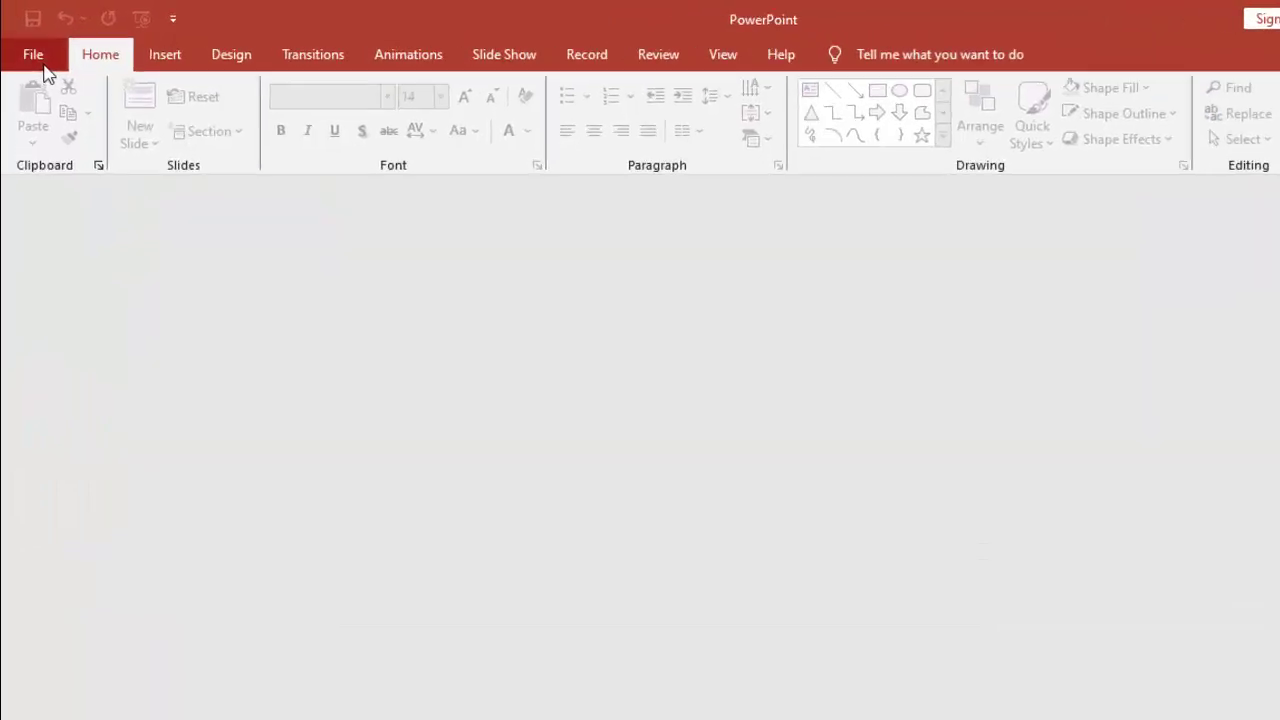
click(66, 97)
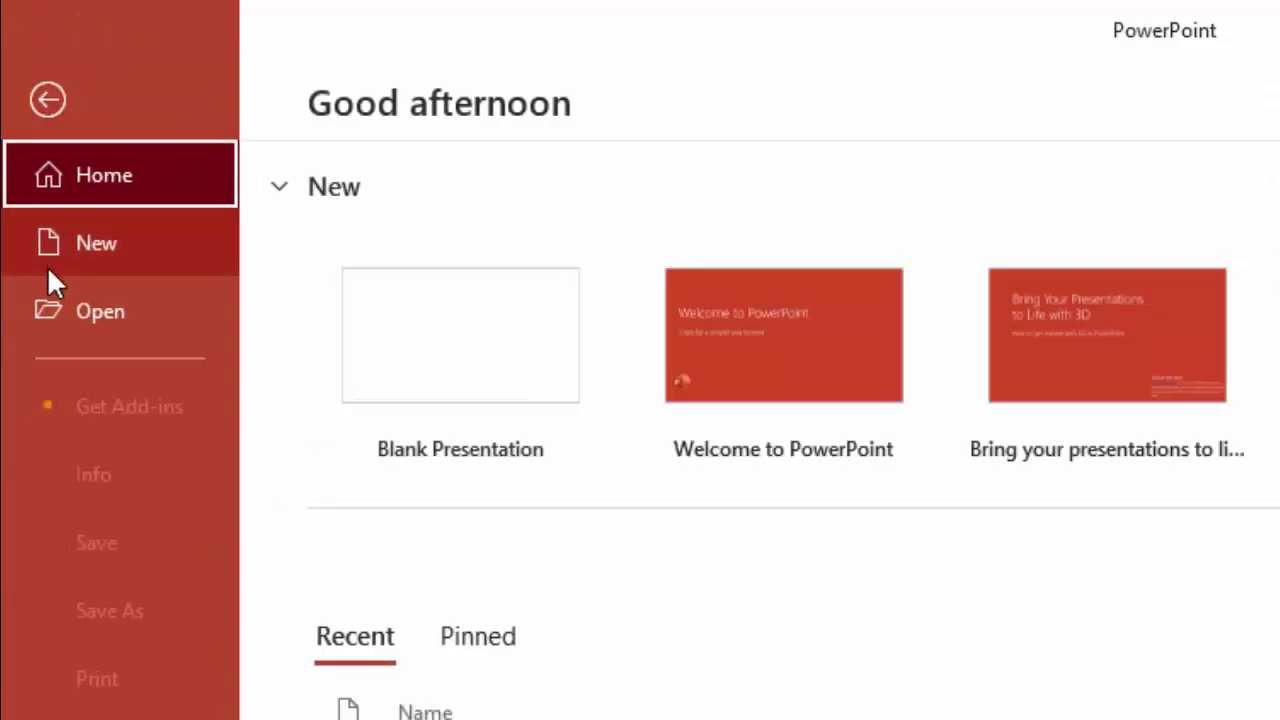
click(90, 312)
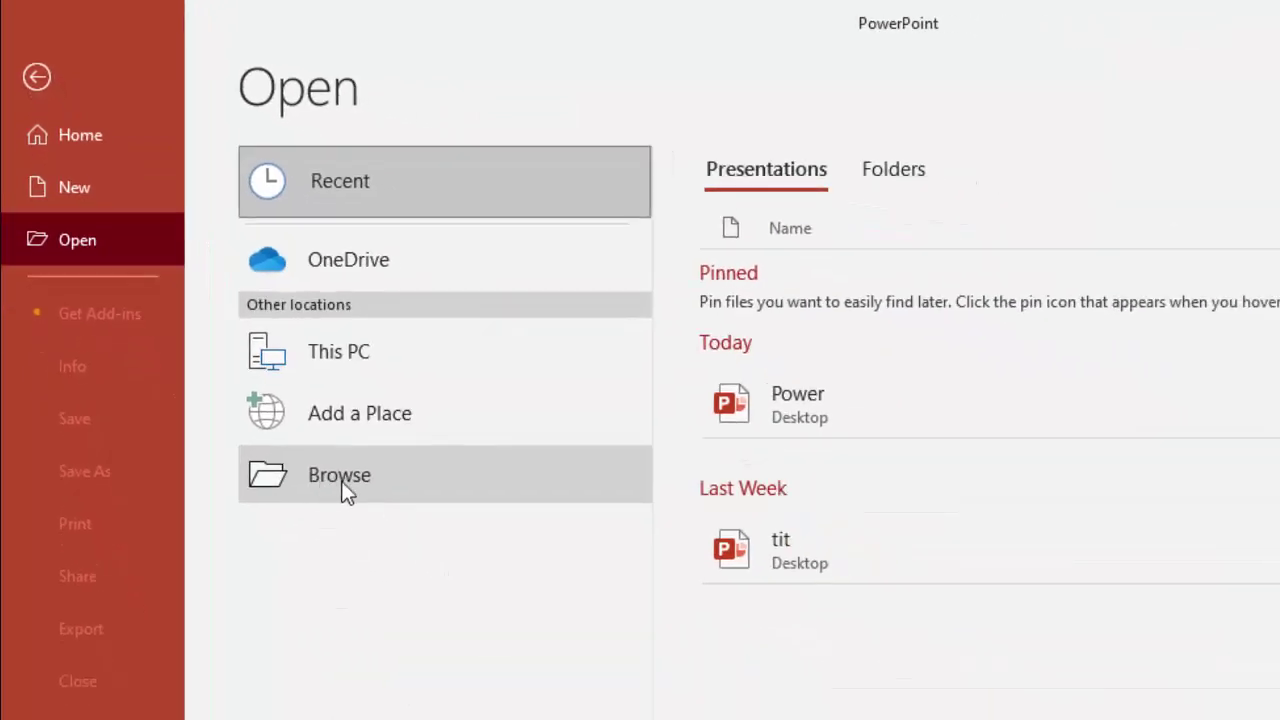
- Select Power on the Desktop, view its Open and Repair option, then cancel
click(346, 489)
click(142, 272)
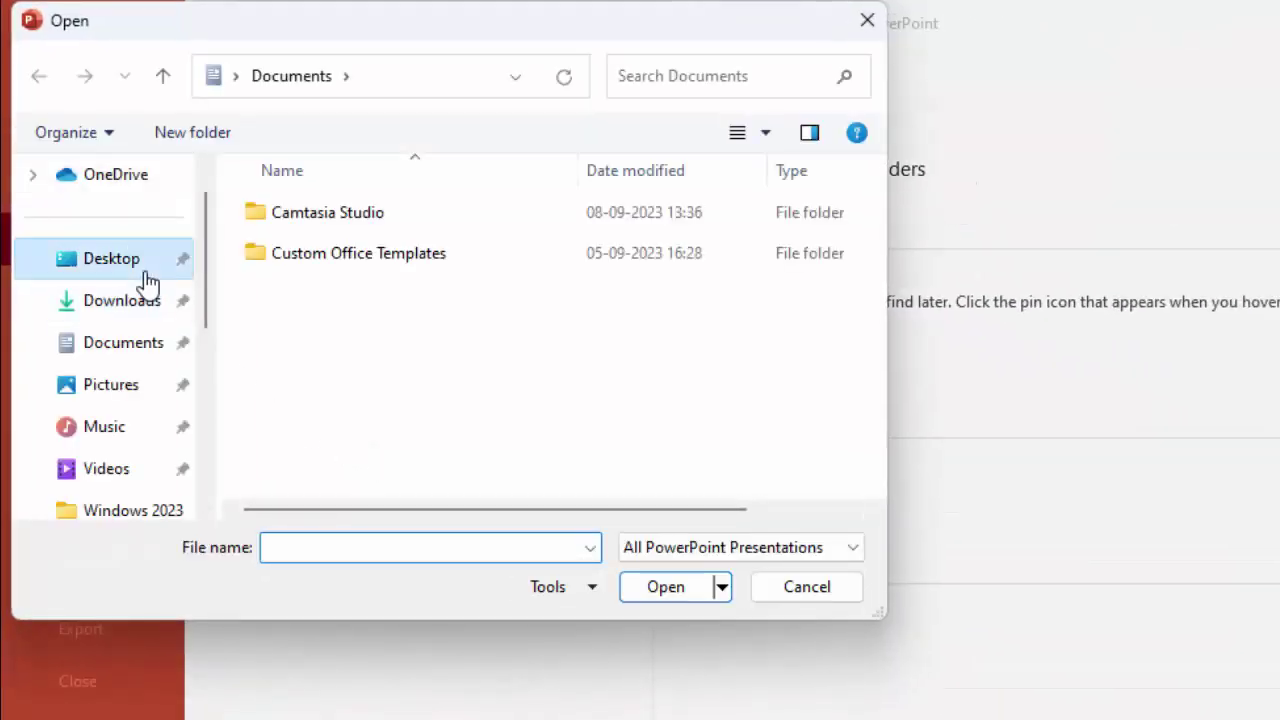
click(318, 278)
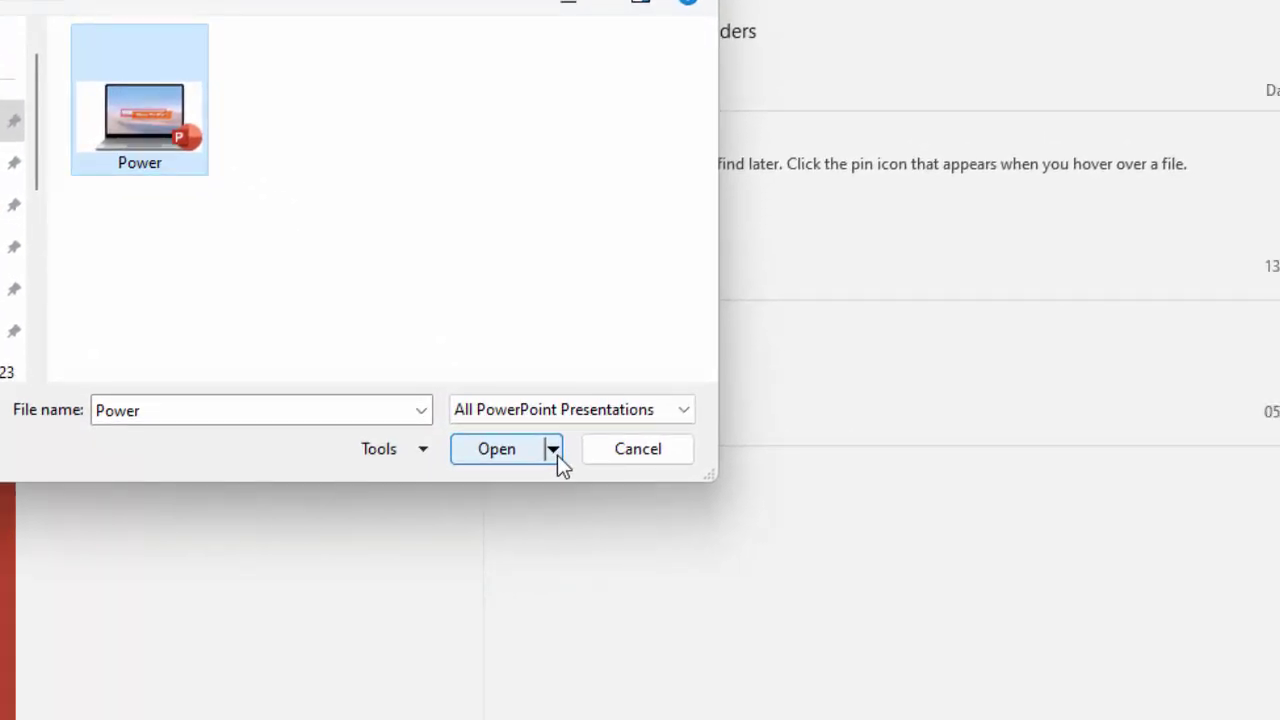
click(553, 449)
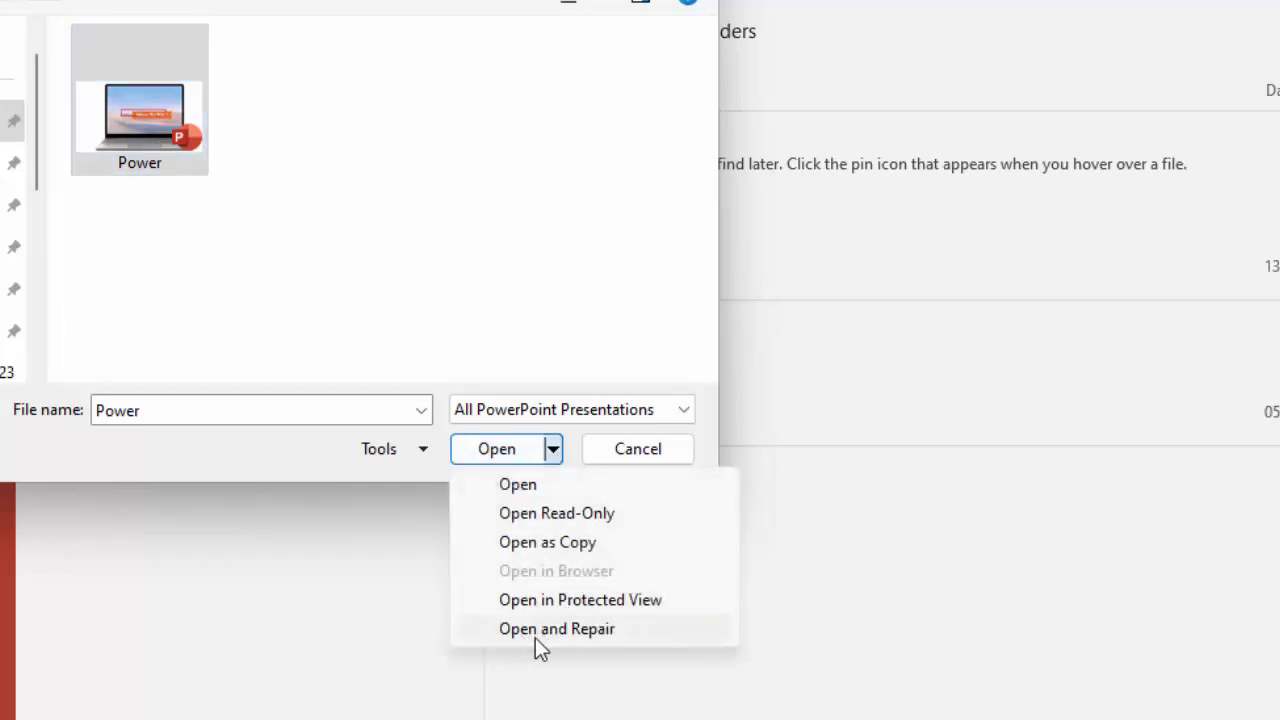
click(354, 648)
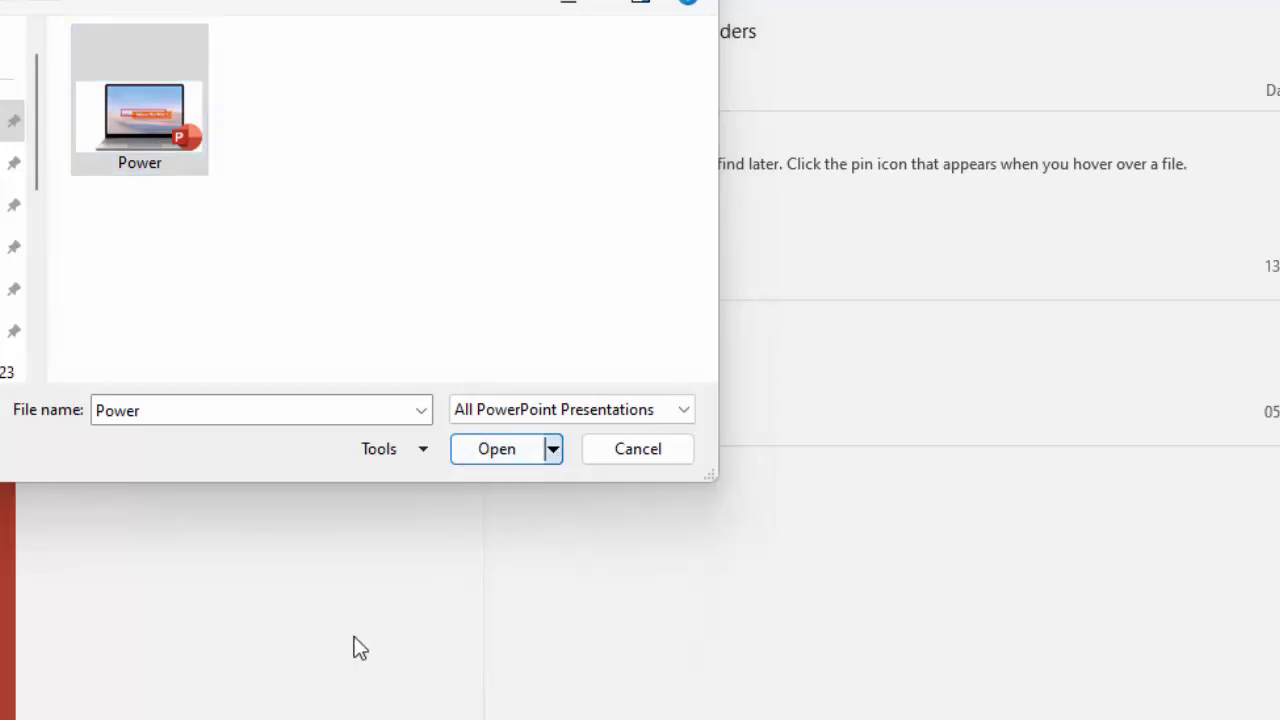
click(654, 449)
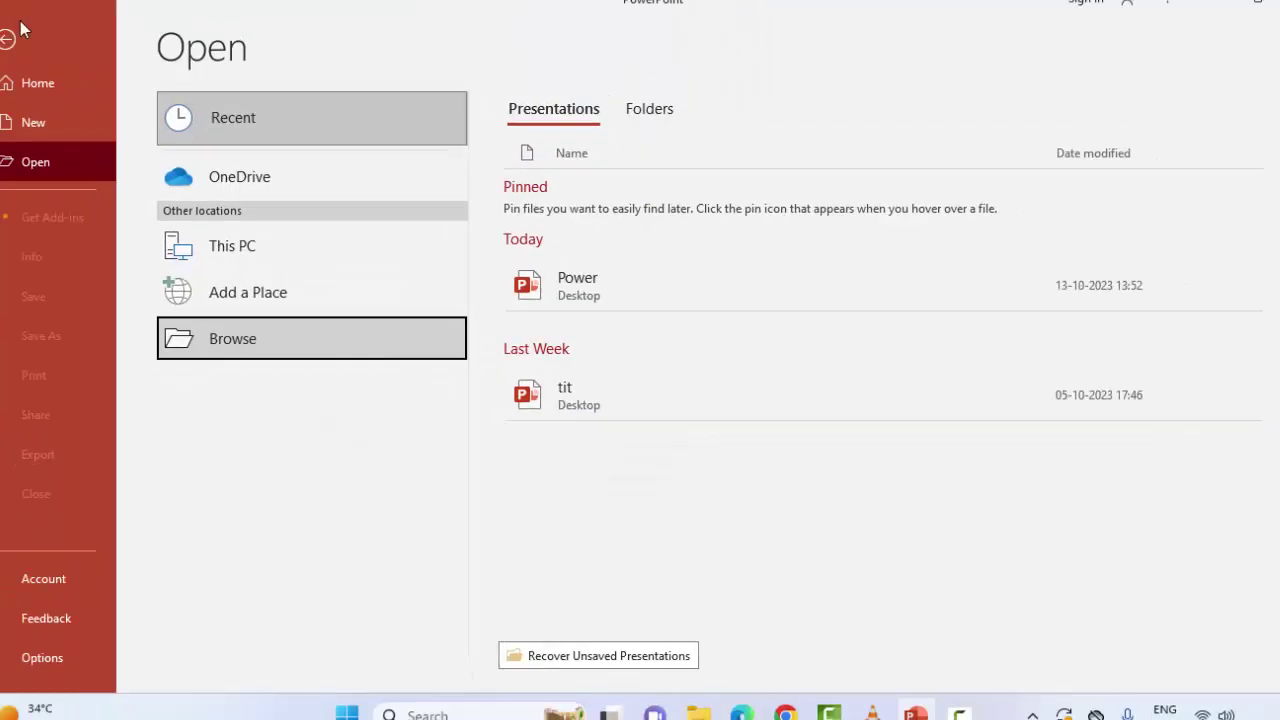
click(14, 35)
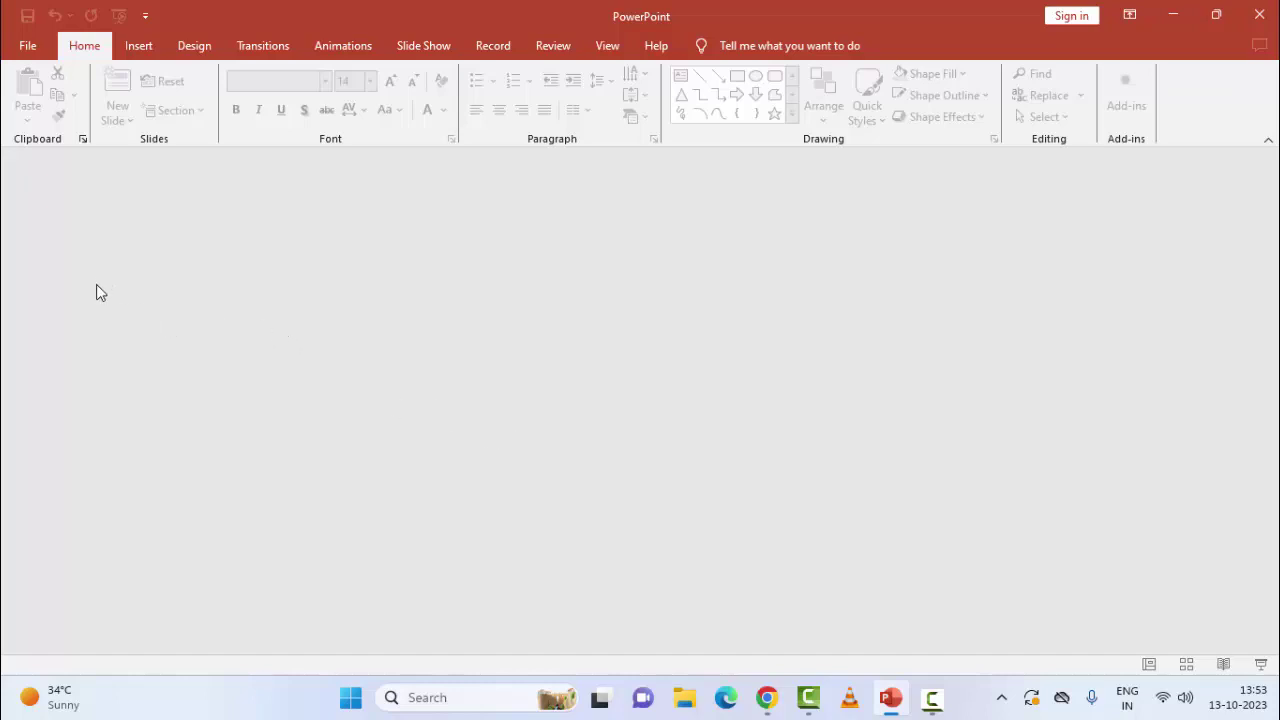
- Run Update Now from the Account page's Update Options, then minimize PowerPoint
click(29, 50)
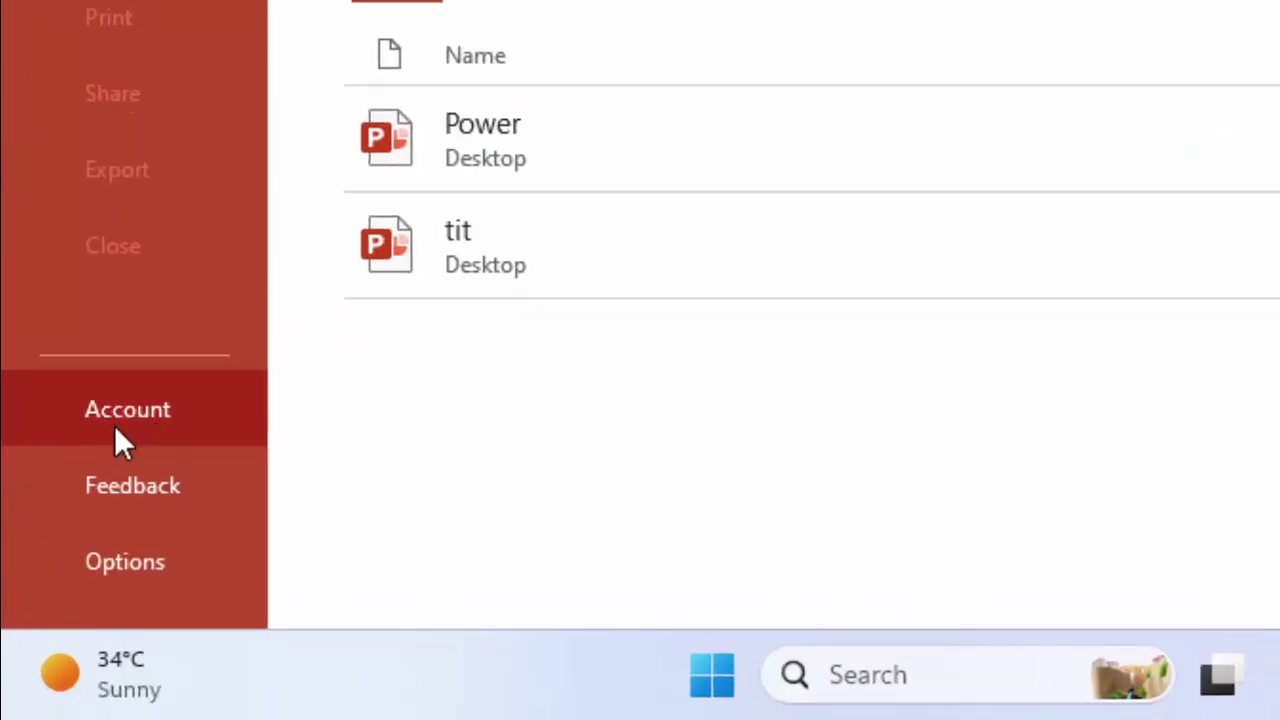
click(116, 425)
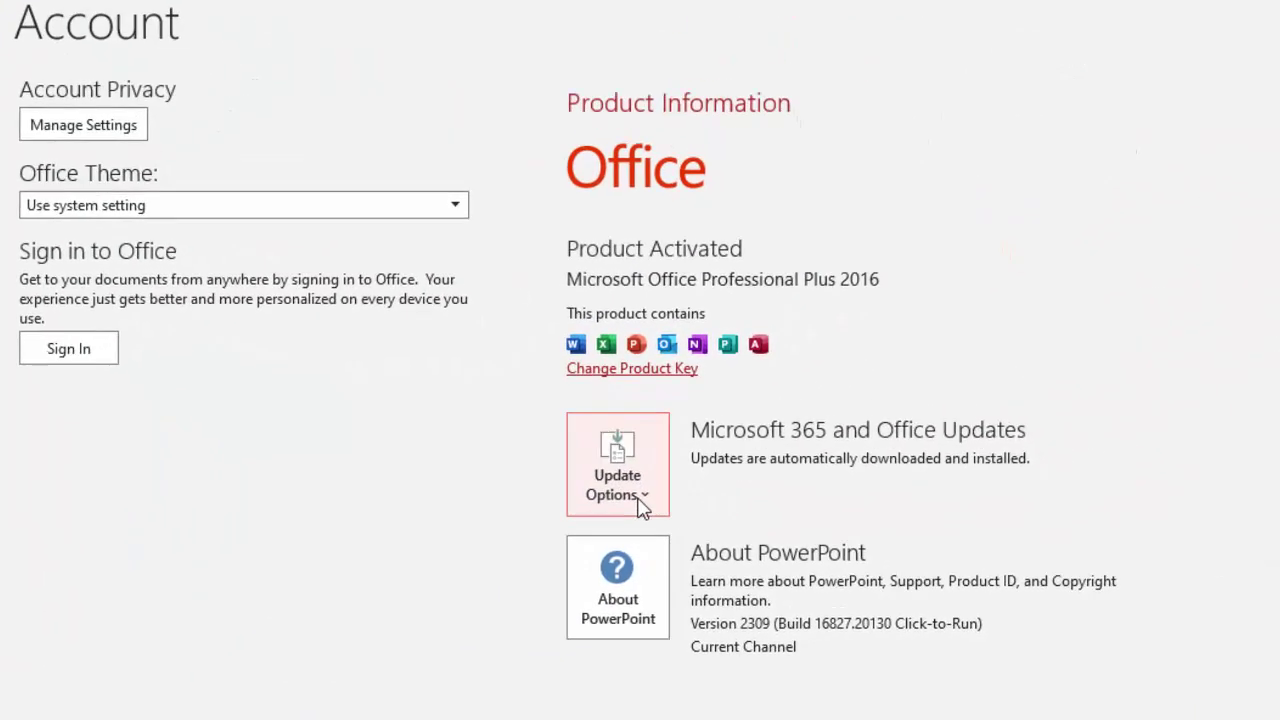
click(640, 503)
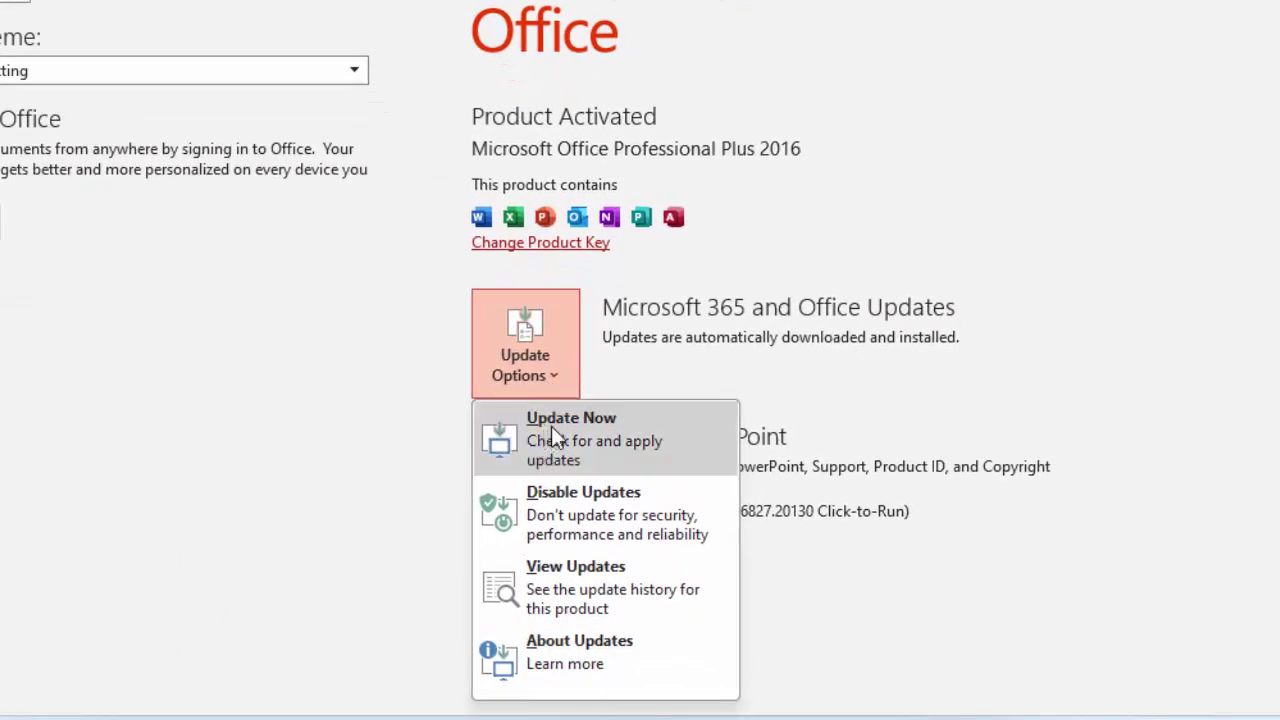
click(591, 432)
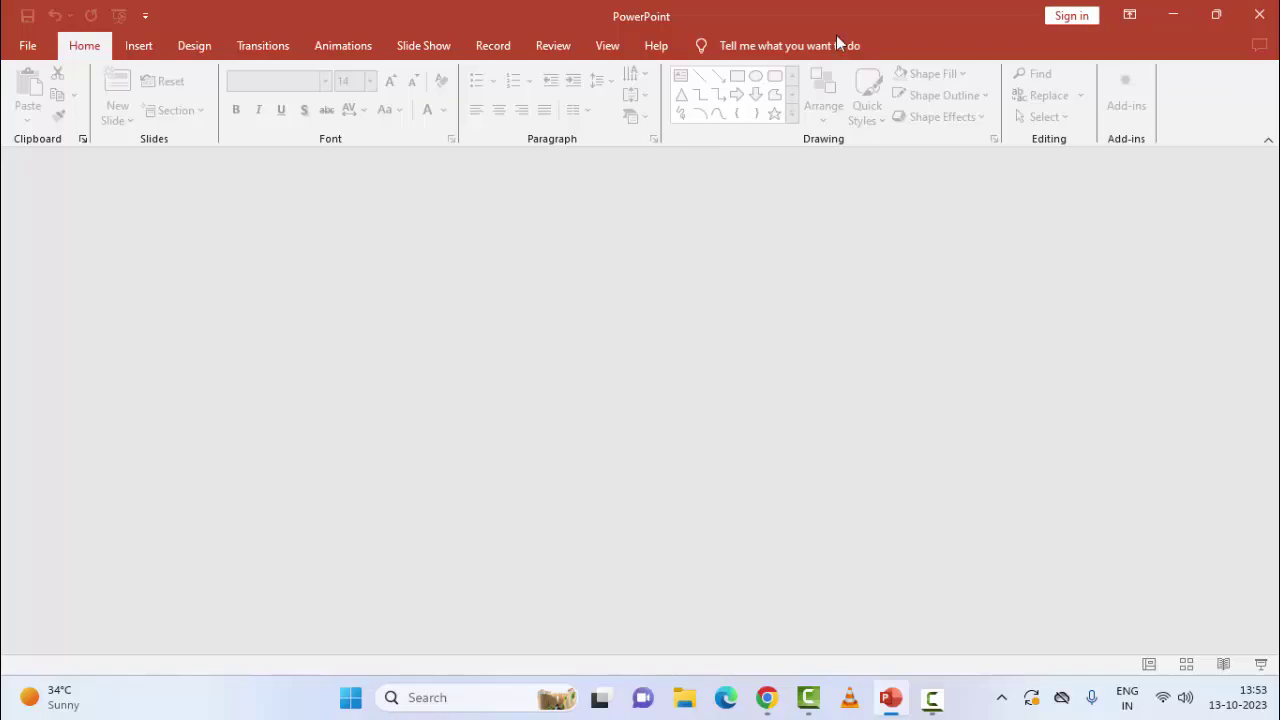
click(1259, 15)
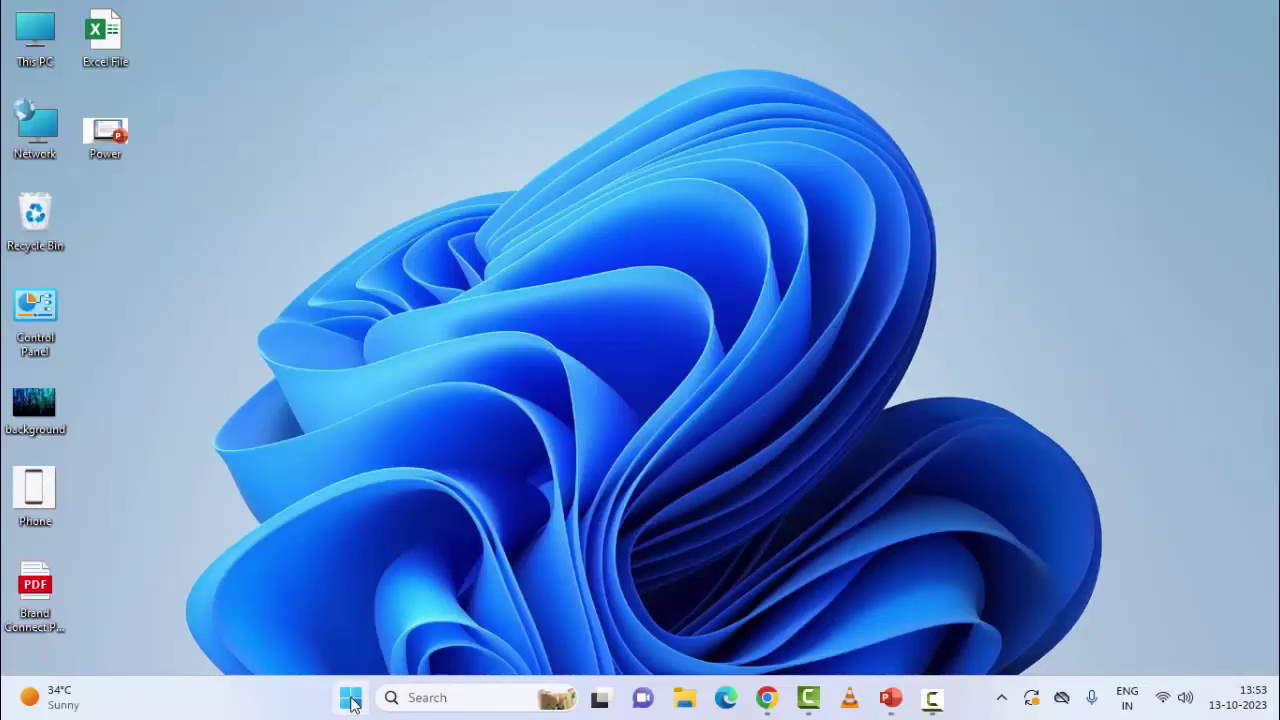
- Open Installed apps in Windows Settings and search for 'microsoft office'
click(351, 700)
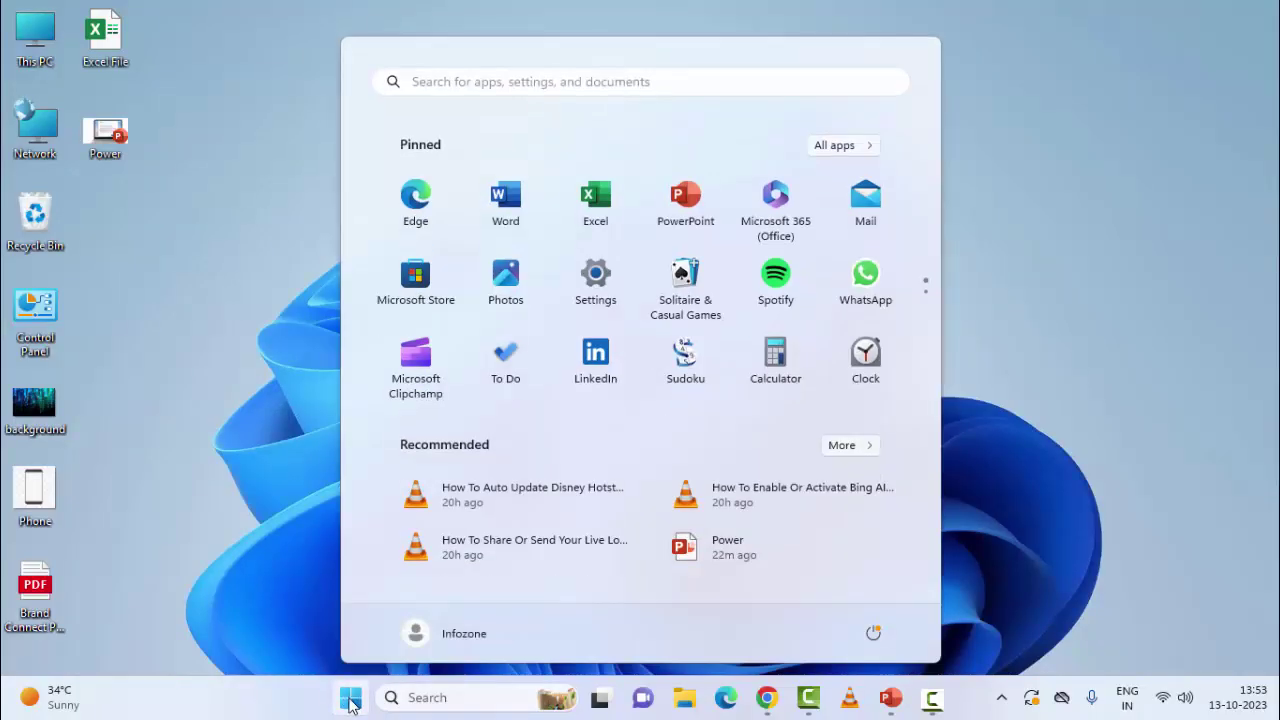
click(590, 290)
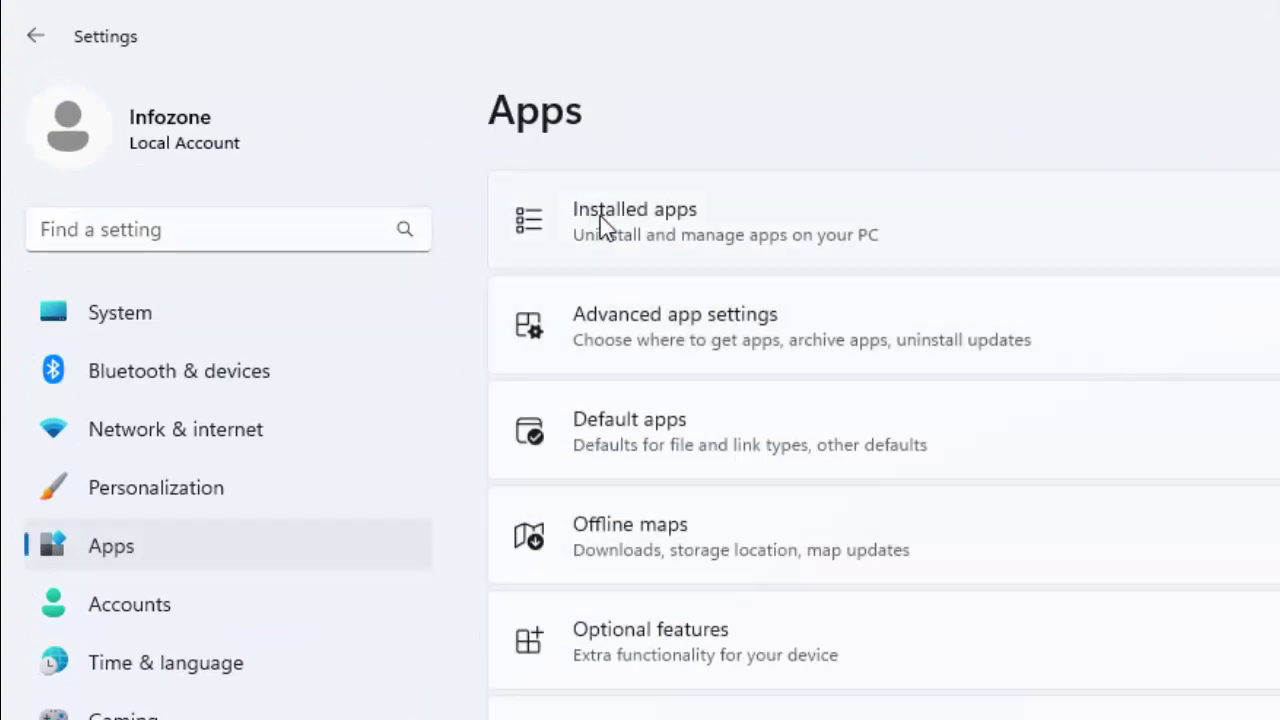
click(668, 230)
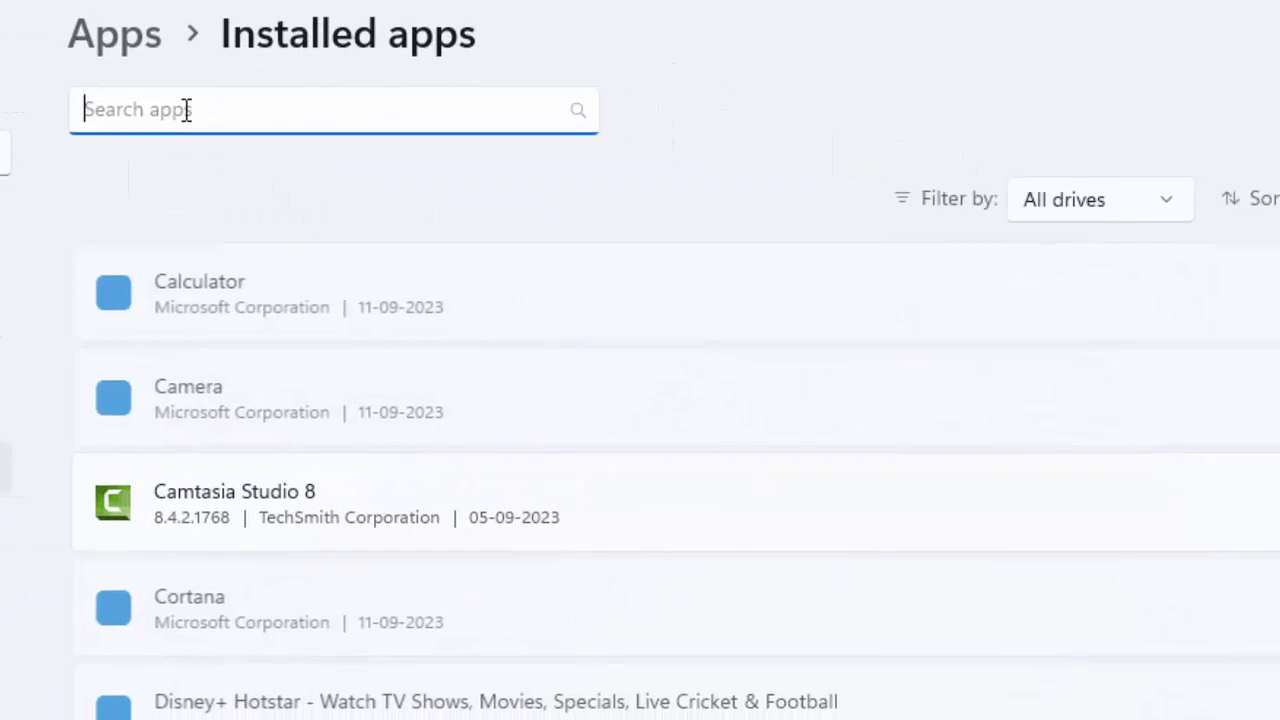
text(microsft)
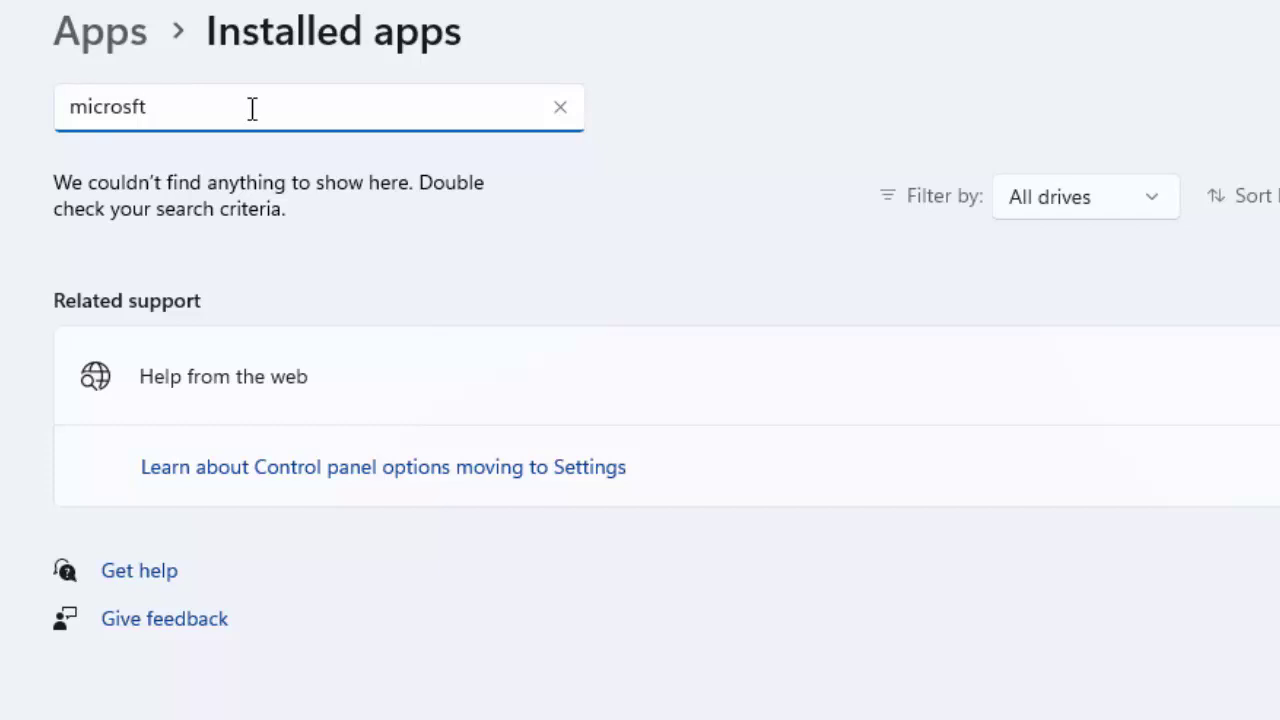
key(BackSpace)
key(BackSpace)
text(oft office)
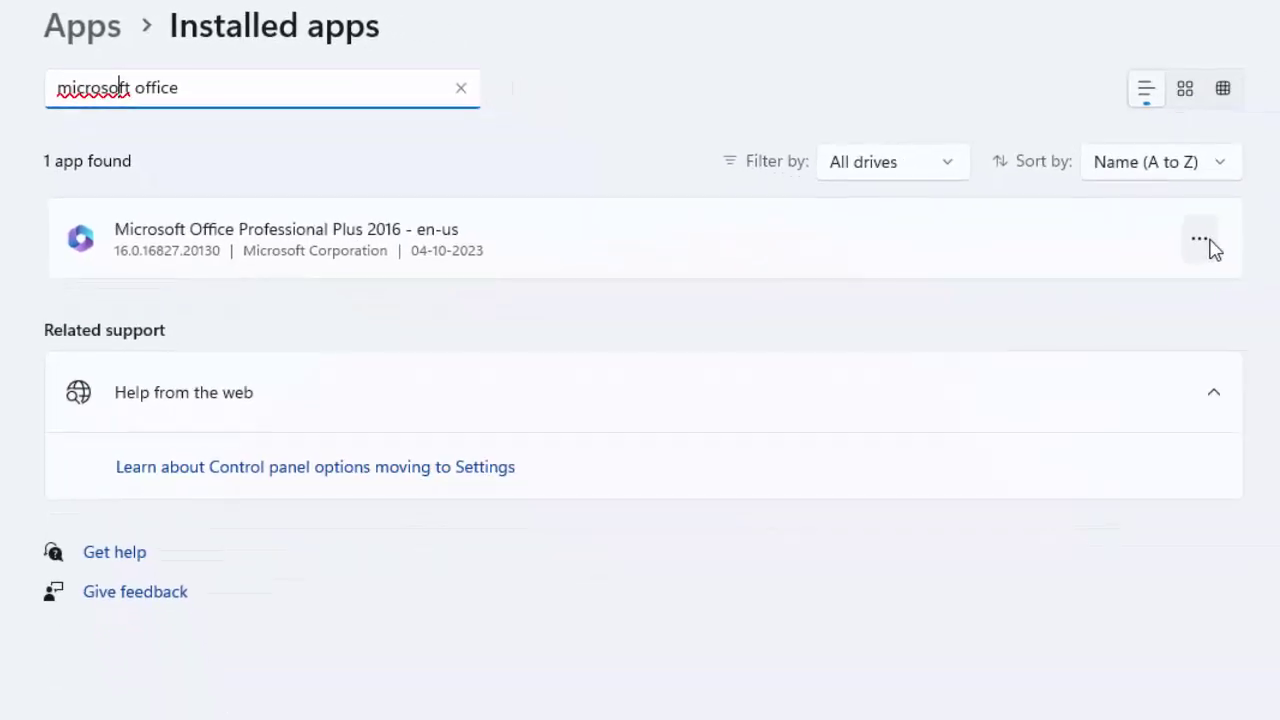
- Modify Office Professional Plus 2016, switch between Quick and Online Repair, then close without repairing
click(1213, 249)
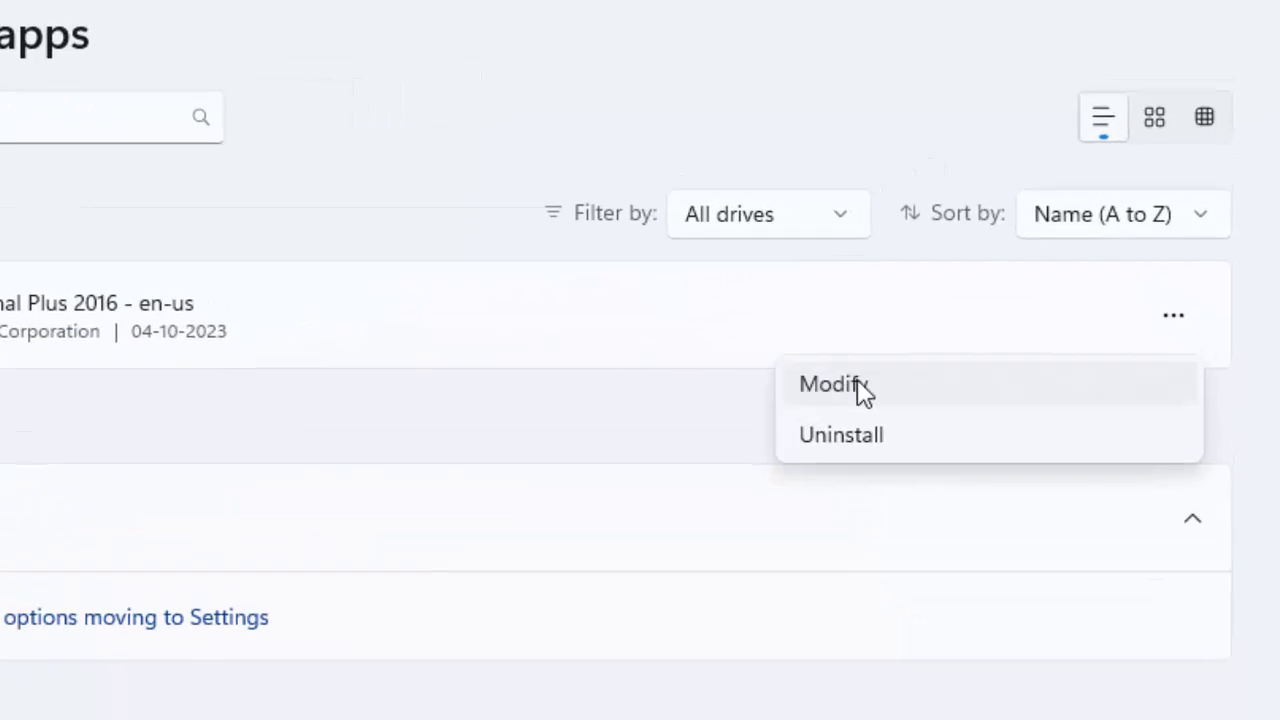
click(784, 451)
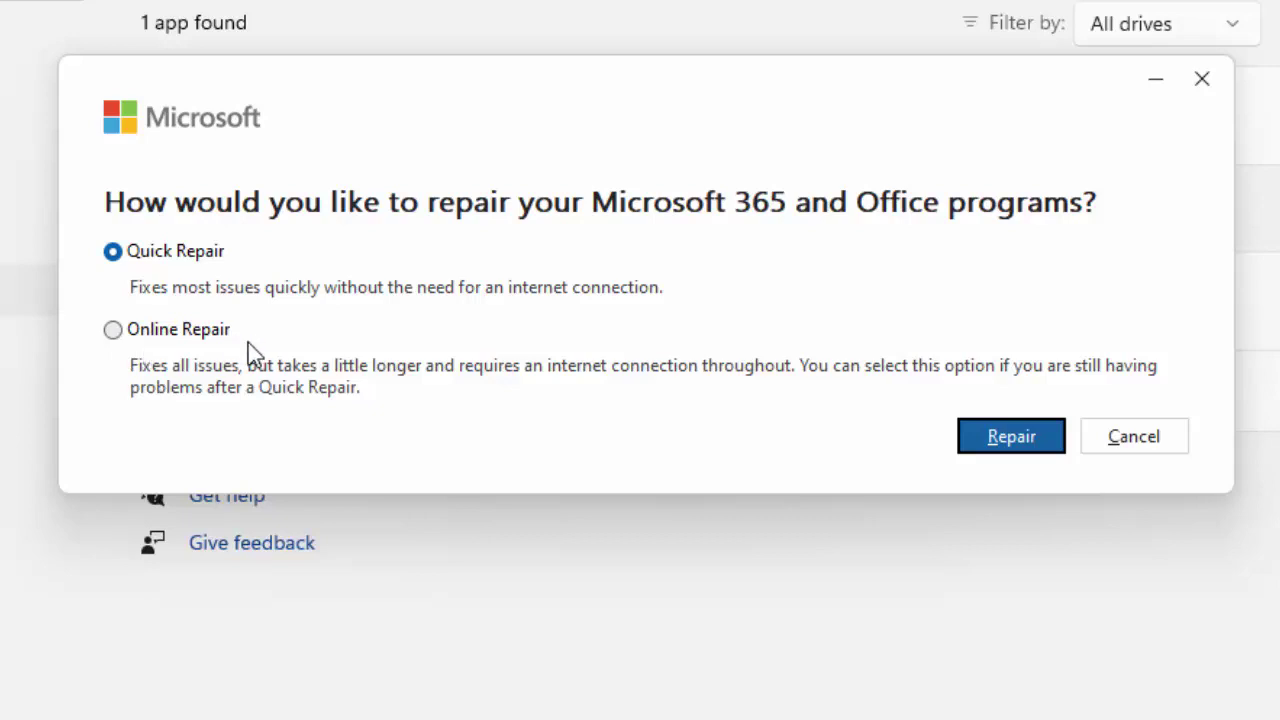
click(145, 336)
click(155, 248)
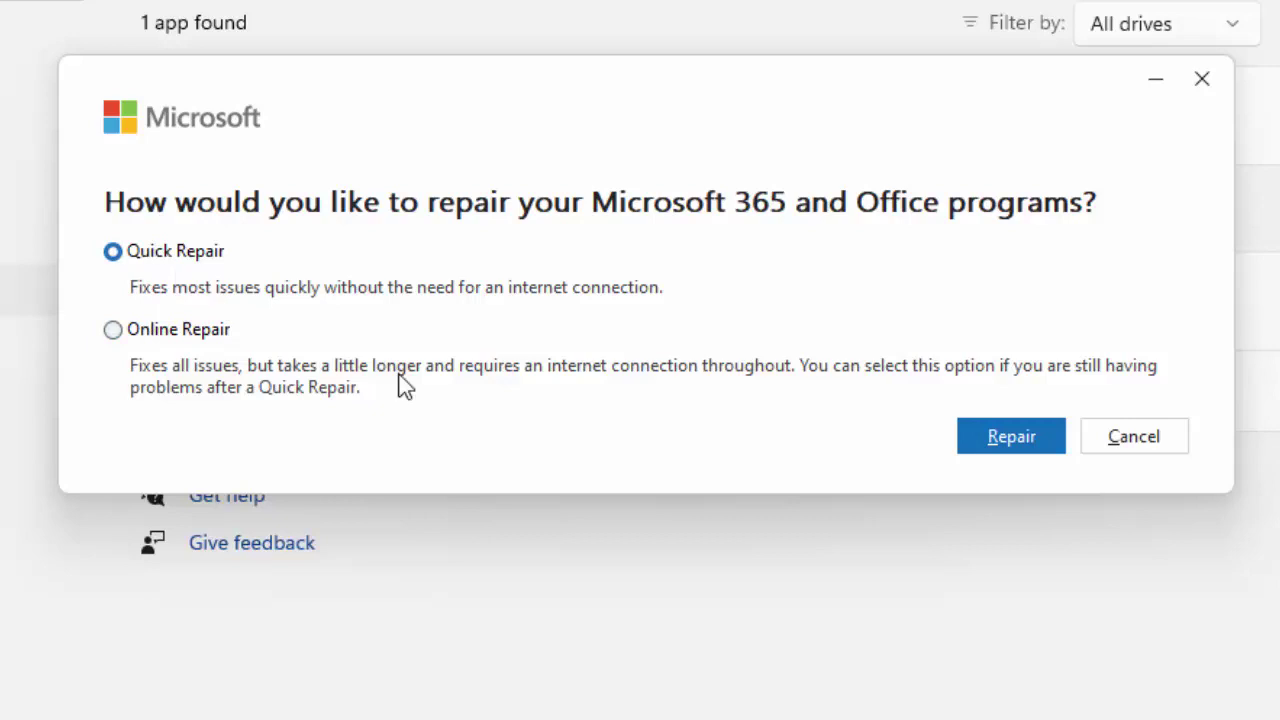
click(155, 328)
click(1108, 447)
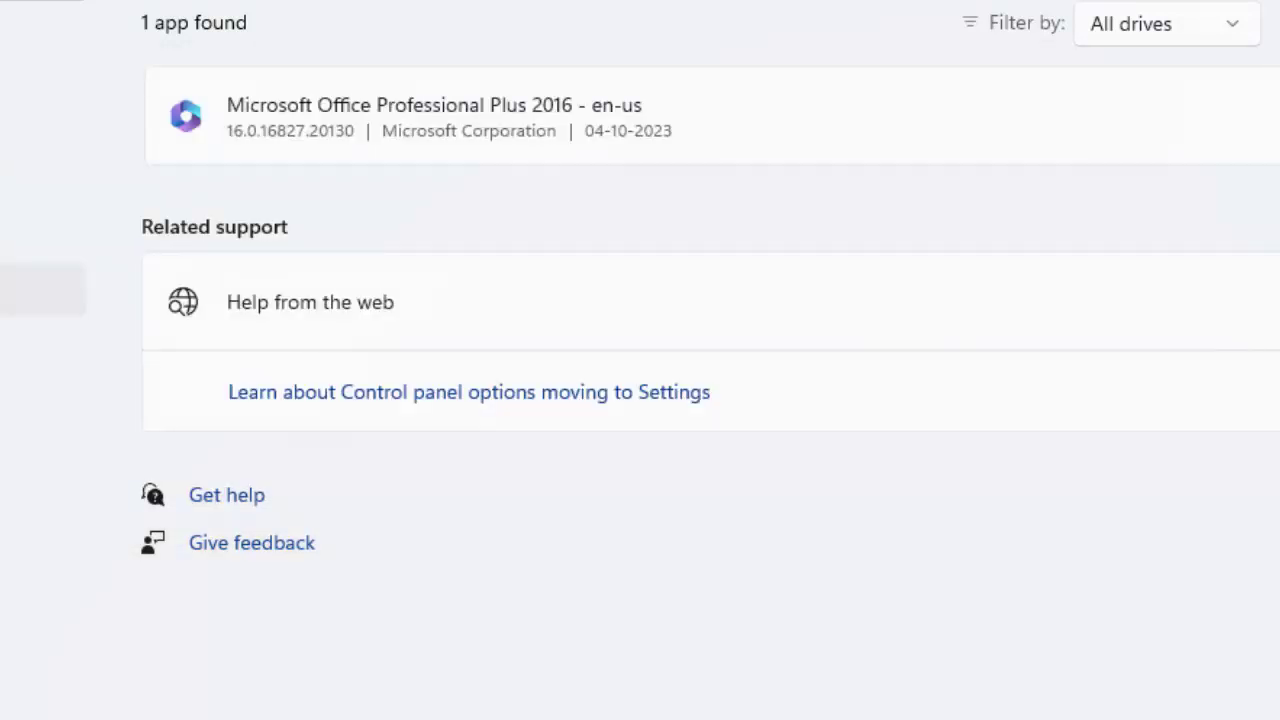